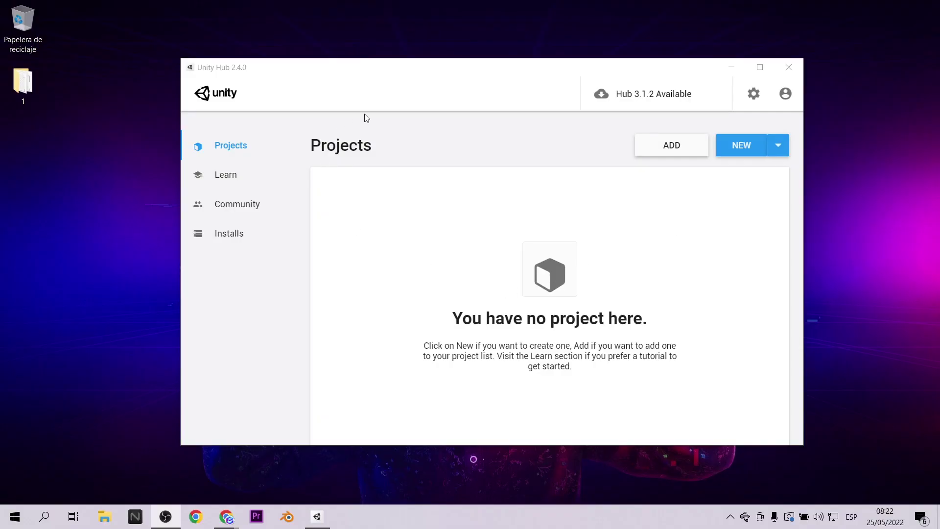
Confirm ARDK's Unity 2020.3 requirement and pick Unity 2020.3.34f1 (LTS) as the new install.
click(208, 240)
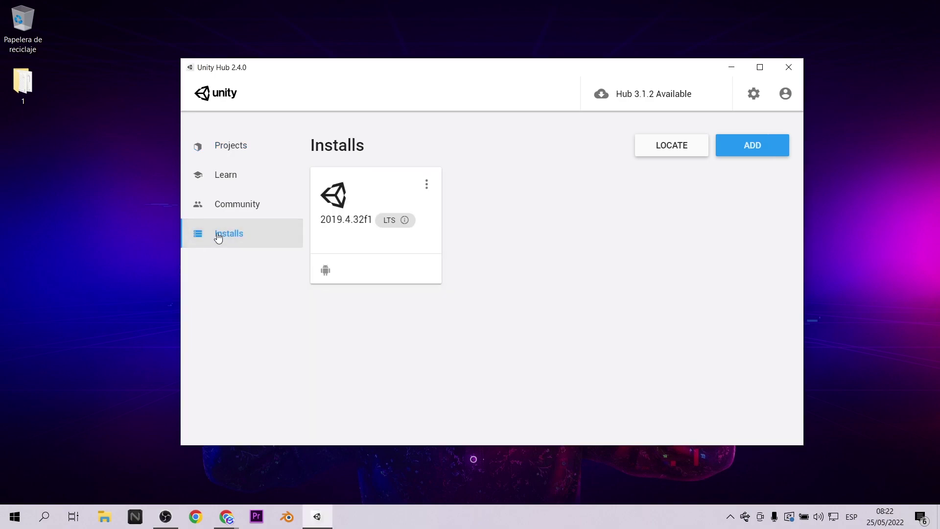
click(756, 146)
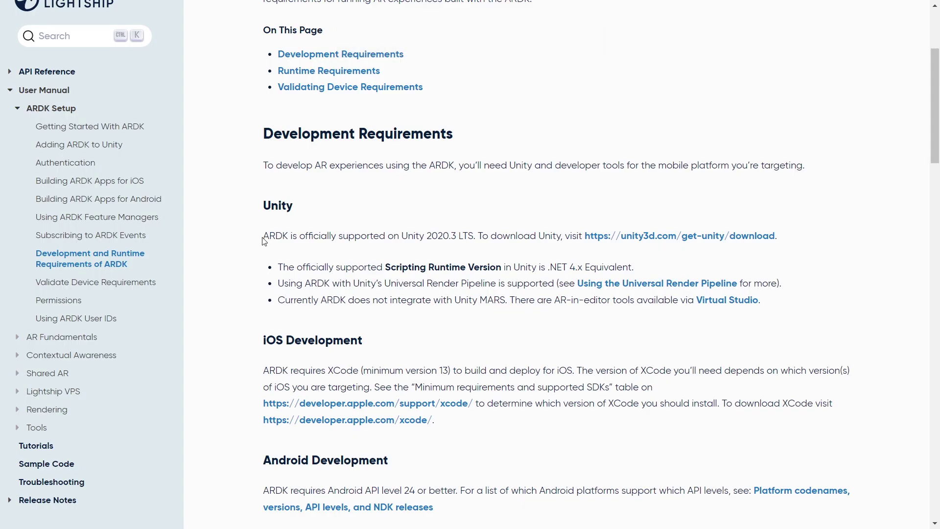
drag(263, 236, 459, 236)
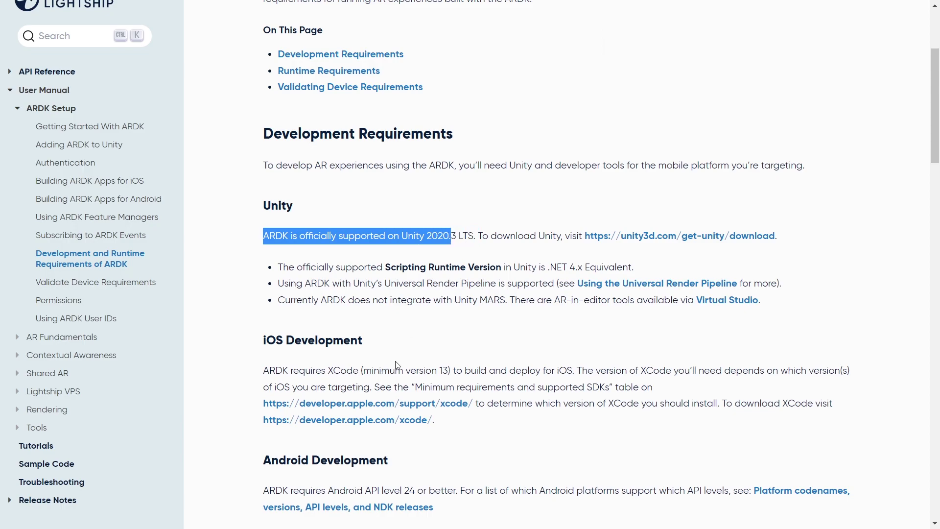
click(317, 516)
click(380, 284)
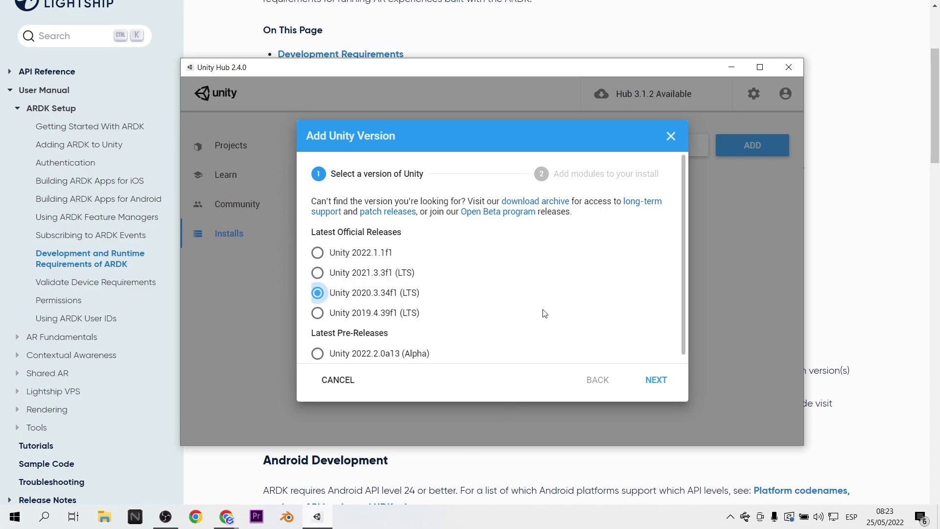
Install 2020.3.34f1 with Android Build Support, Android SDK & NDK Tools and OpenJDK.
key(Return)
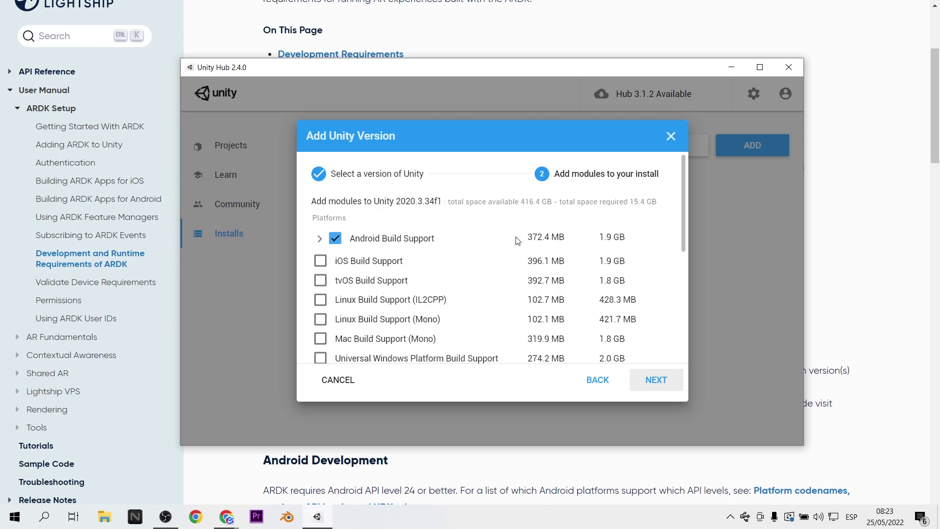
click(316, 239)
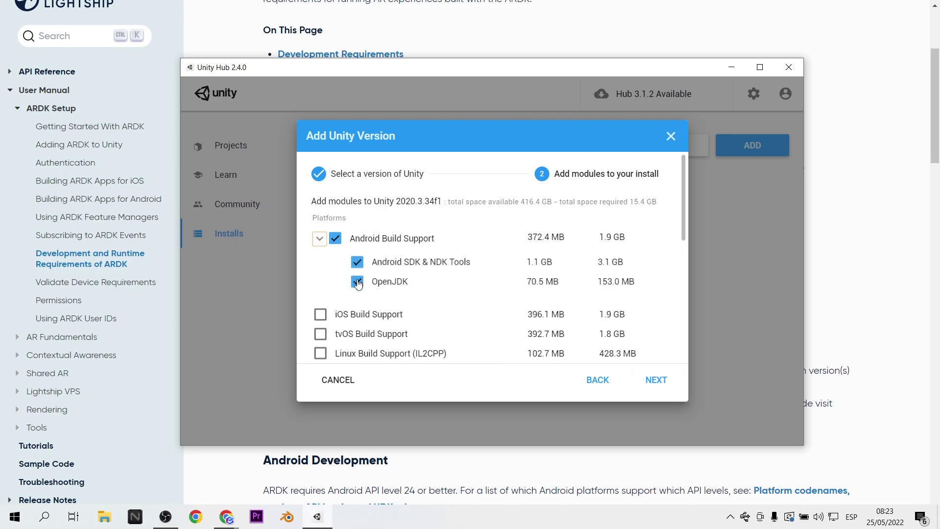
scroll(506, 261, down, 4)
scroll(505, 264, down, 2)
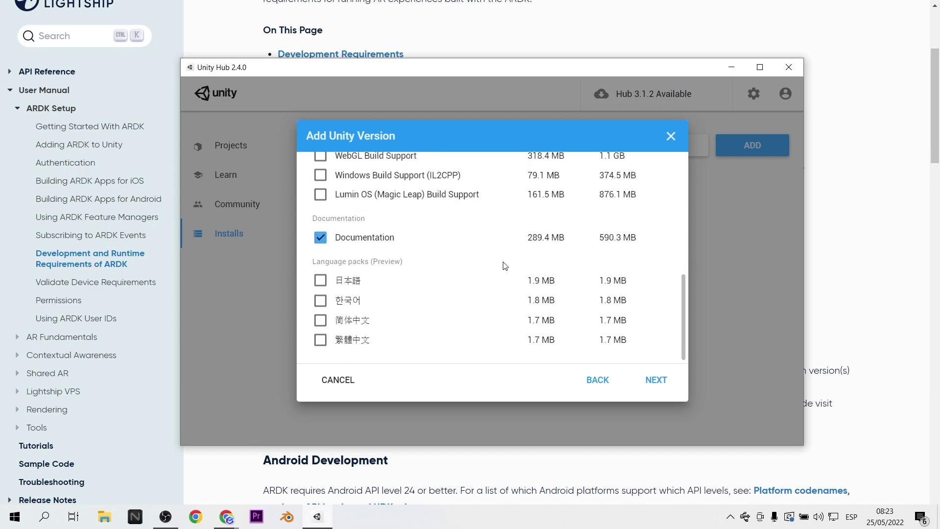
scroll(505, 265, up, 3)
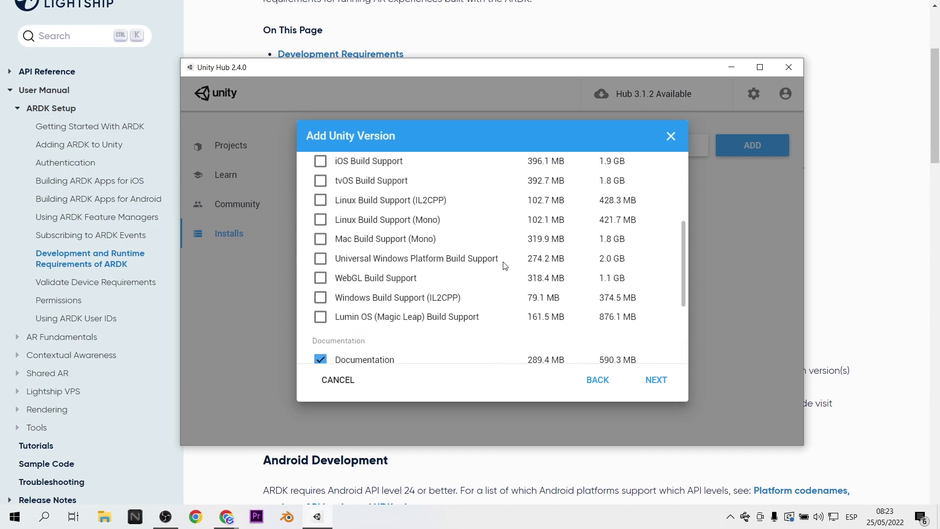
scroll(505, 266, up, 2)
scroll(505, 265, up, 2)
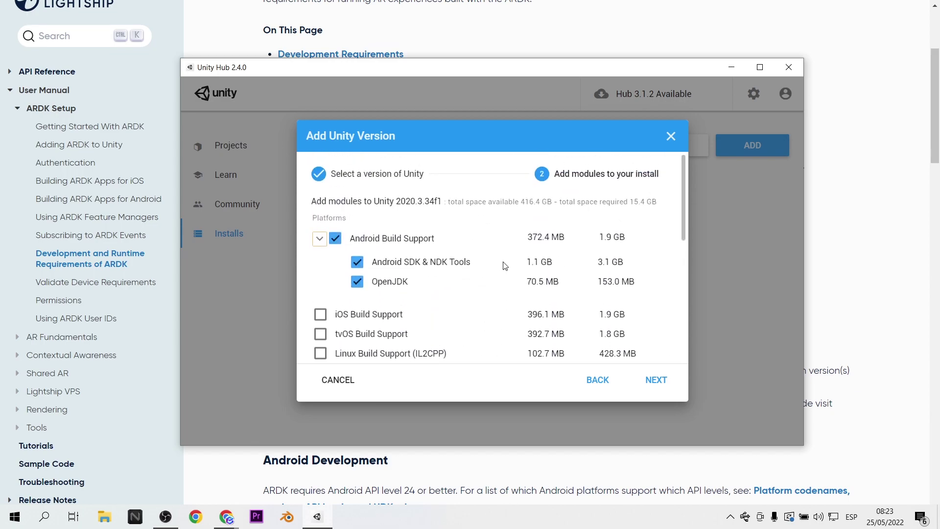
click(656, 379)
click(304, 383)
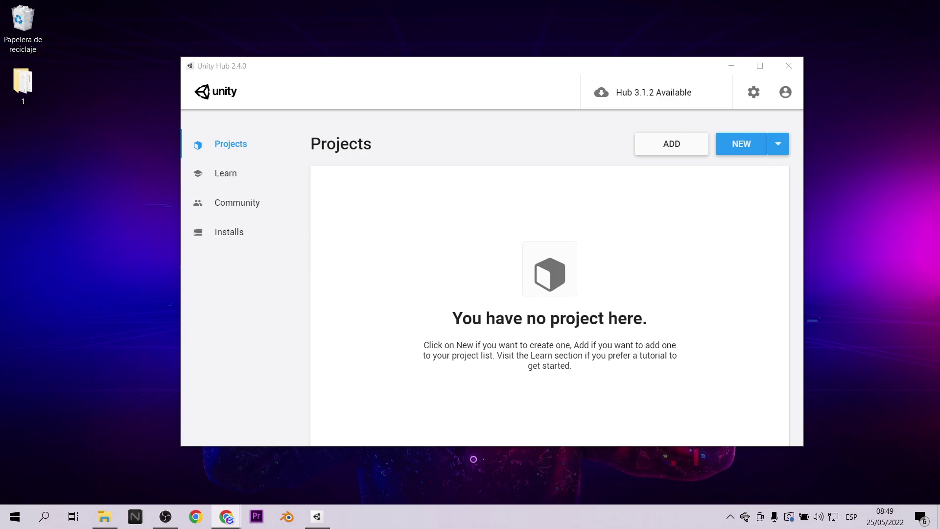
Create a 3D project named OclusionARDK on Unity 2020.3.34f1.
click(748, 147)
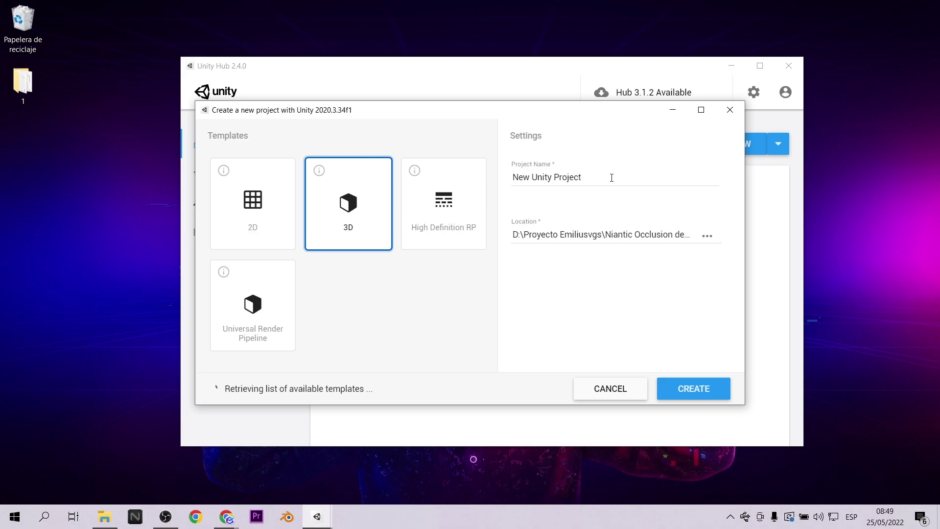
drag(611, 177, 499, 178)
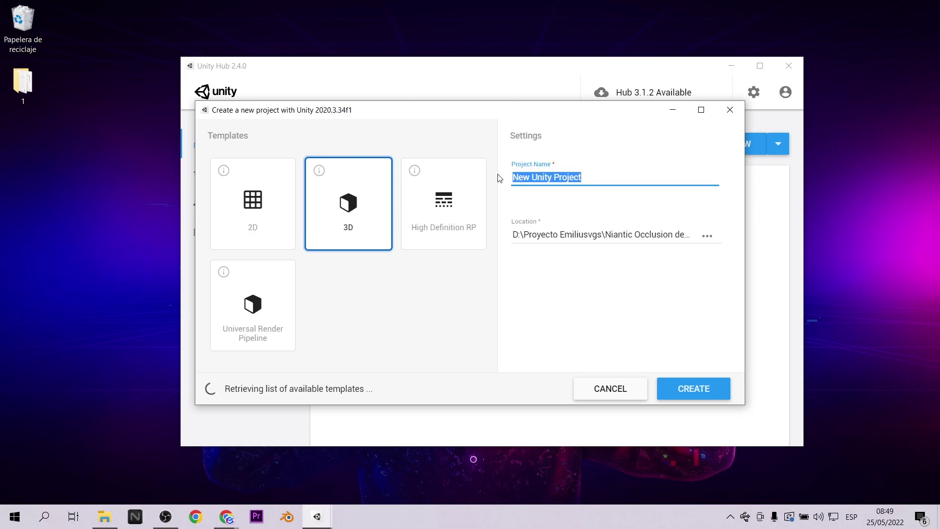
text(O)
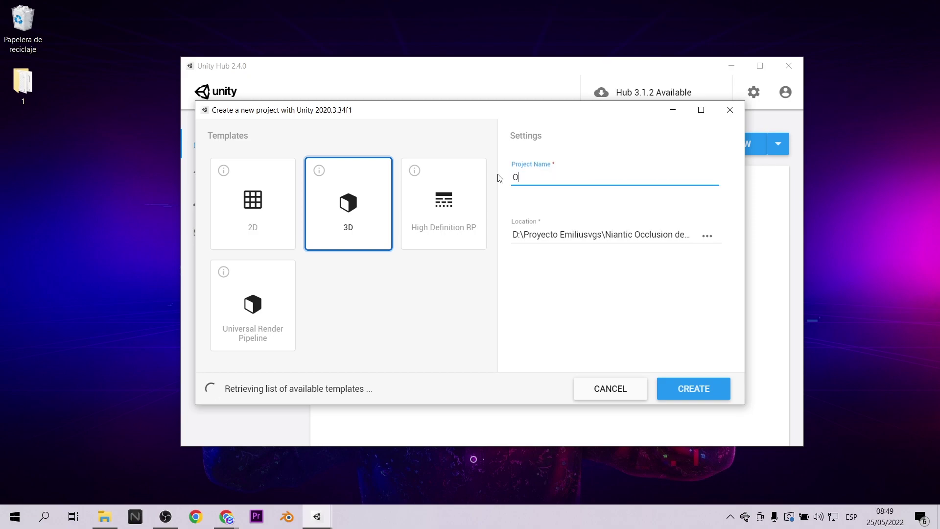
text(clusionARDK)
click(618, 311)
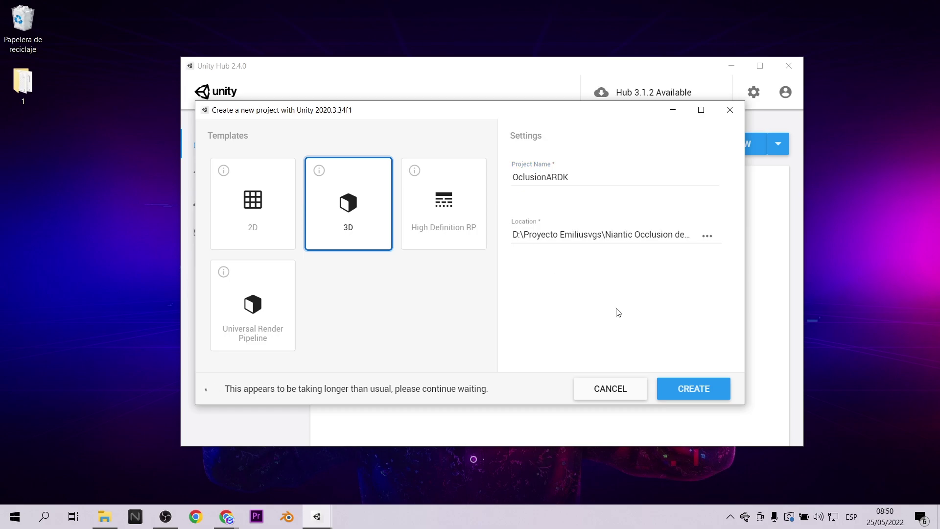
click(690, 392)
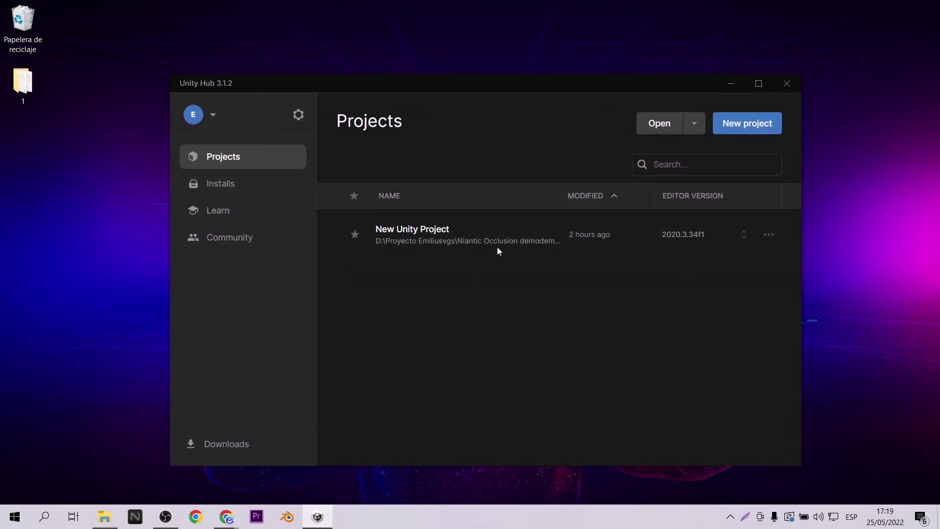
Look through the Installs, Learn and Community pages, then open New Unity Project from Projects.
click(221, 183)
click(218, 212)
click(214, 240)
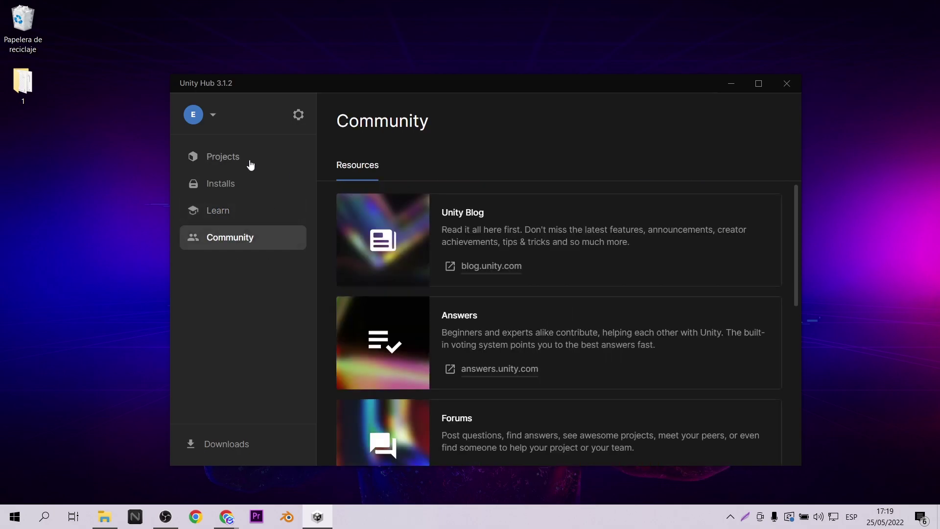
click(249, 159)
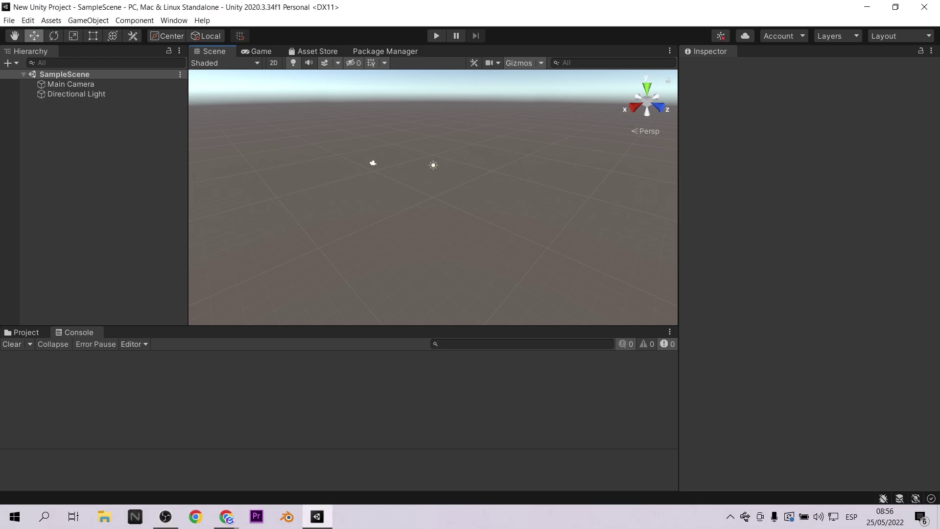
In Preferences > External Tools, use 'Gradle Installed with Unity (recommended)' instead of Gradle 5.6.4.
click(28, 20)
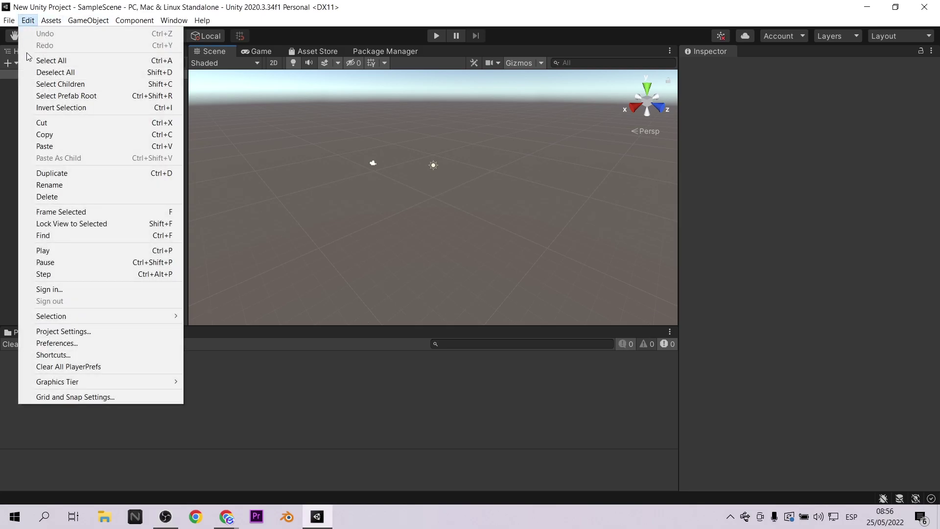
click(70, 339)
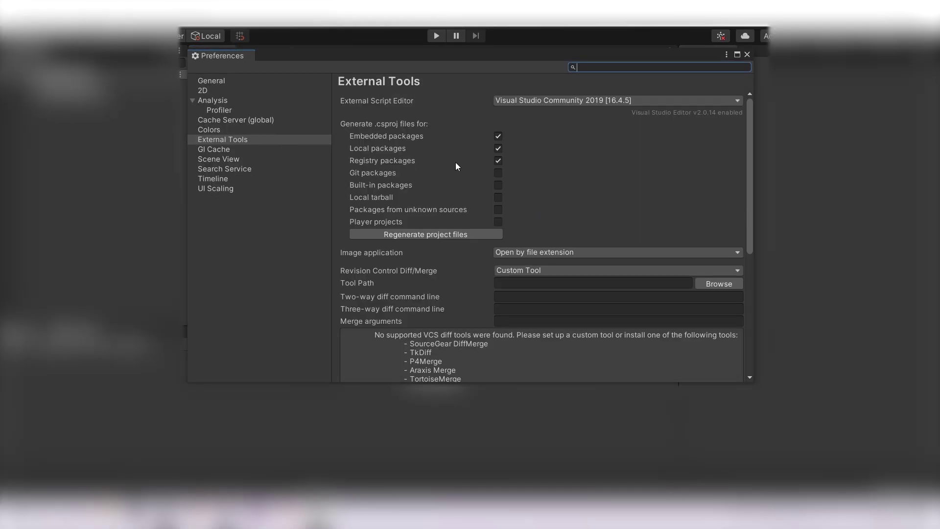
scroll(454, 166, down, 5)
scroll(454, 166, down, 5)
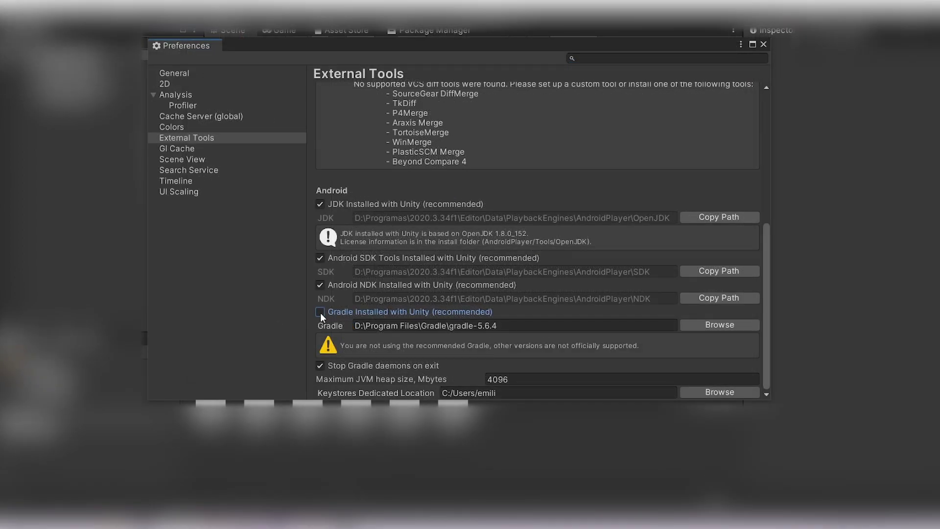
click(320, 313)
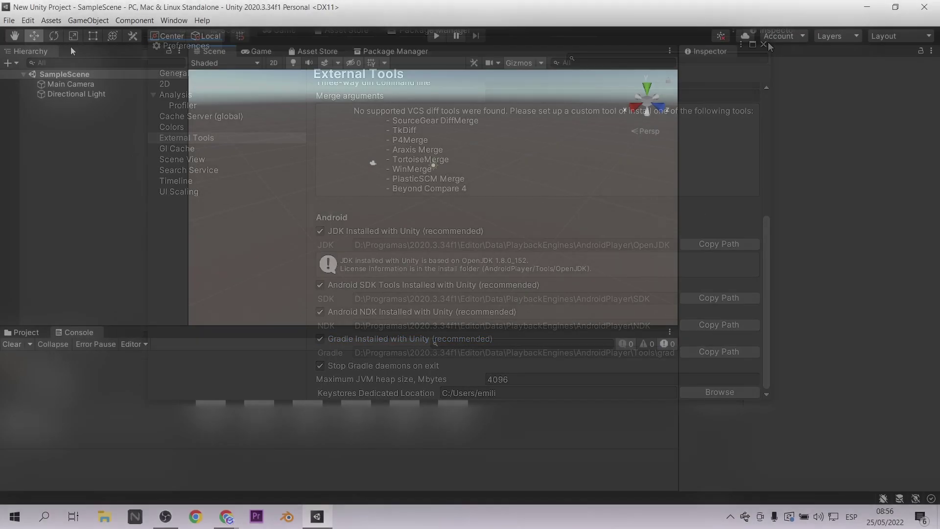
Switch the project's build platform to Android in Build Settings.
click(763, 44)
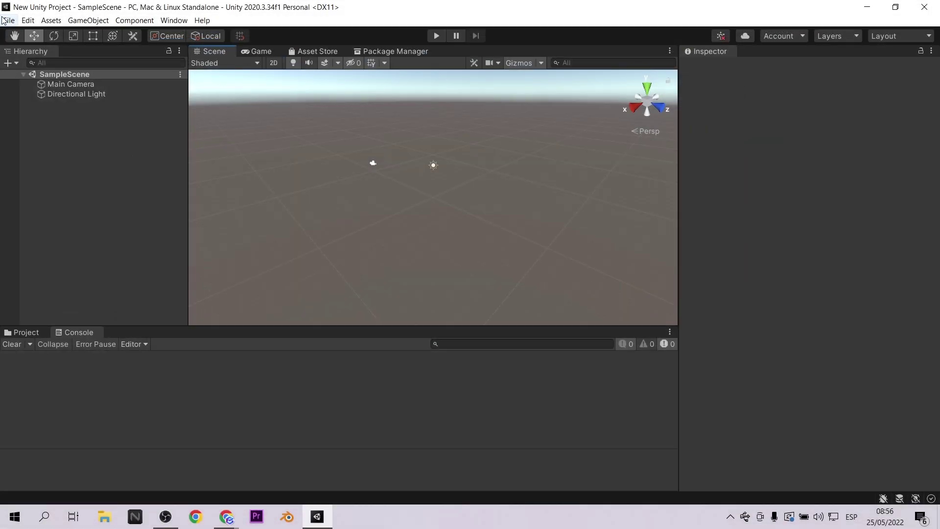
click(9, 20)
click(41, 149)
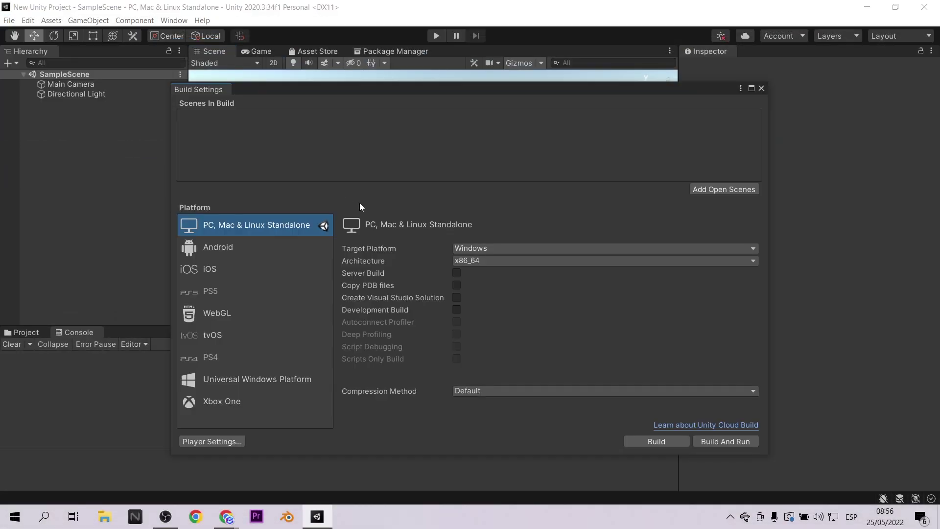
click(224, 245)
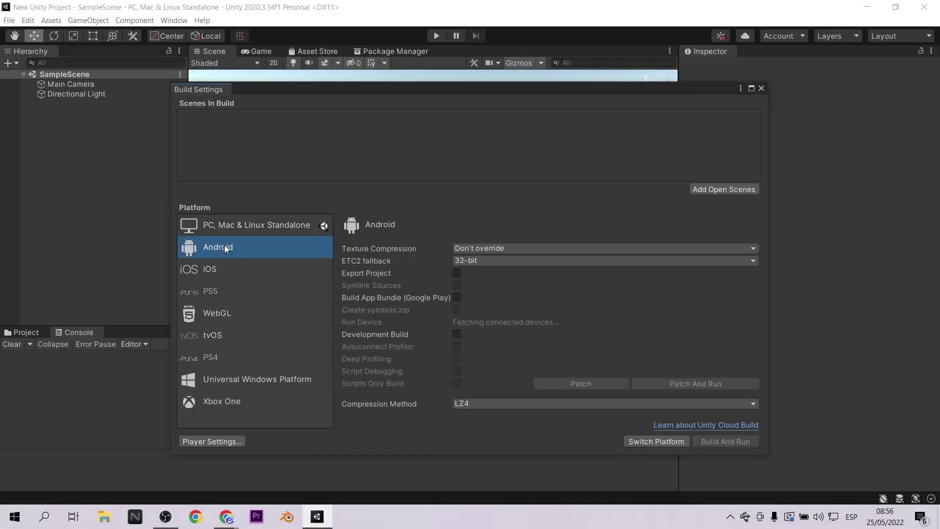
click(656, 441)
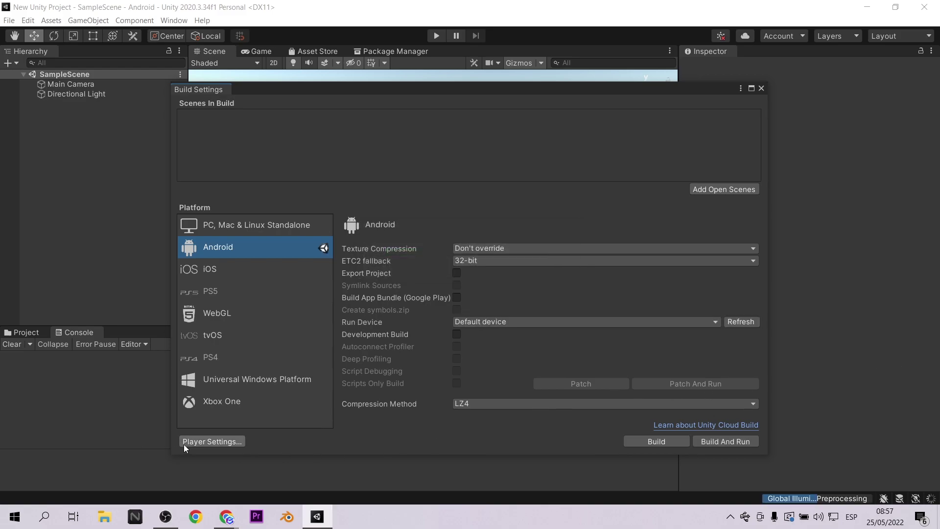
In Android Player Settings, enter the company name and set Product Name to OclusionARDK.
click(196, 442)
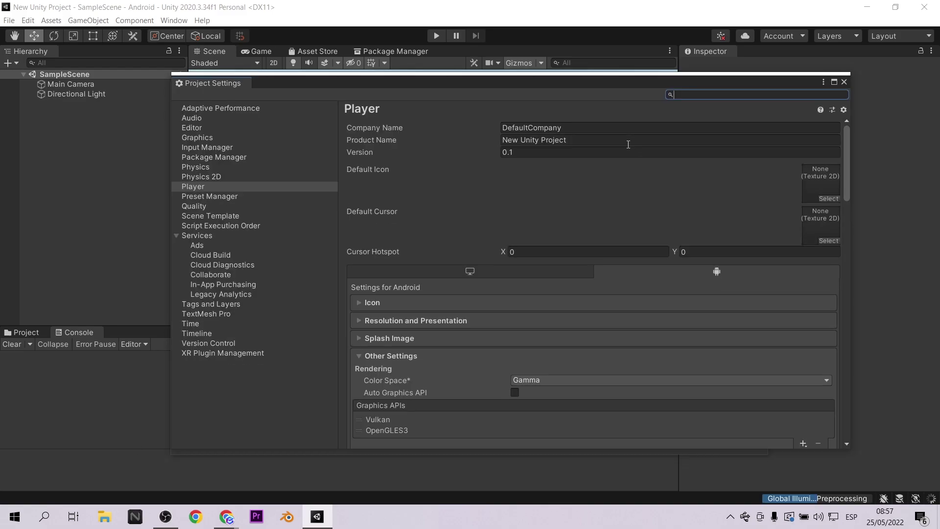
click(529, 123)
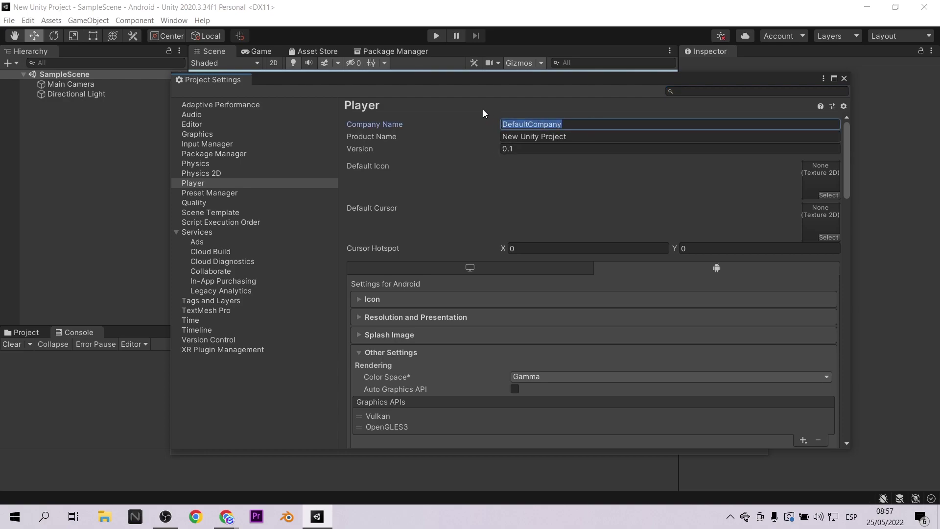
text(Emiliusvgs)
key(Tab)
text(Oclusion)
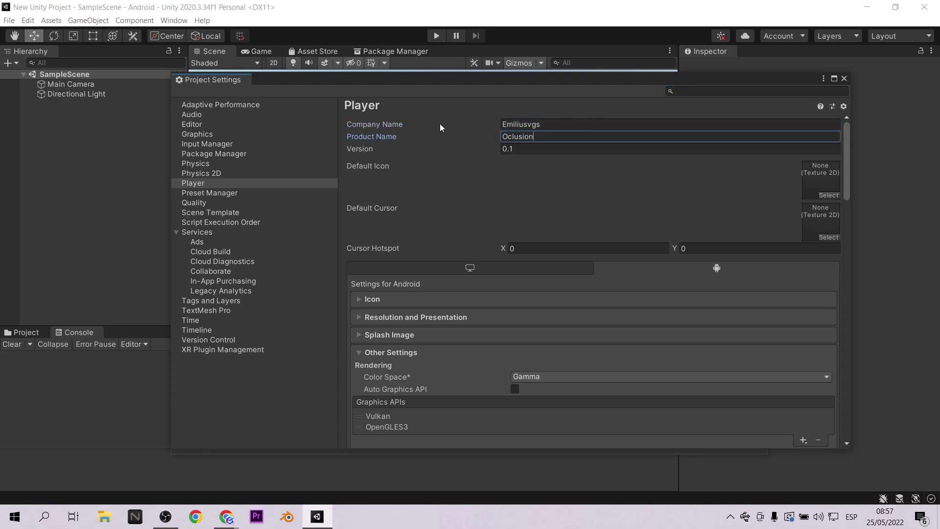
text(ARDK)
Remove Vulkan from the Graphics APIs, leaving only OpenGLES3.
scroll(451, 306, down, 2)
scroll(445, 315, down, 1)
scroll(440, 301, down, 1)
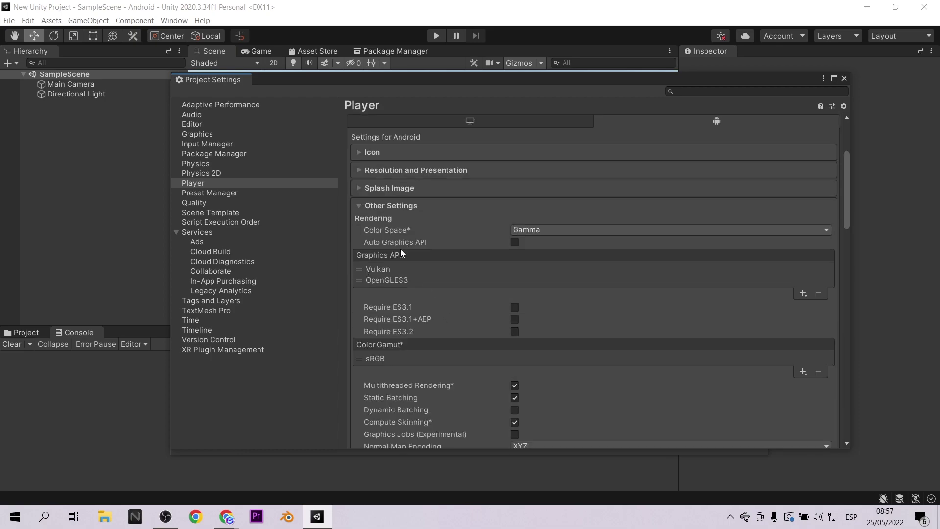
click(384, 268)
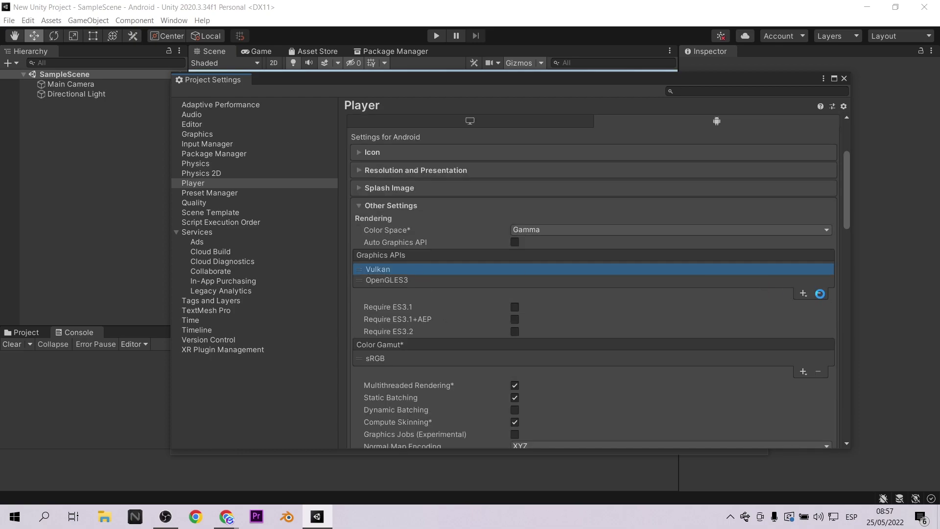
click(822, 293)
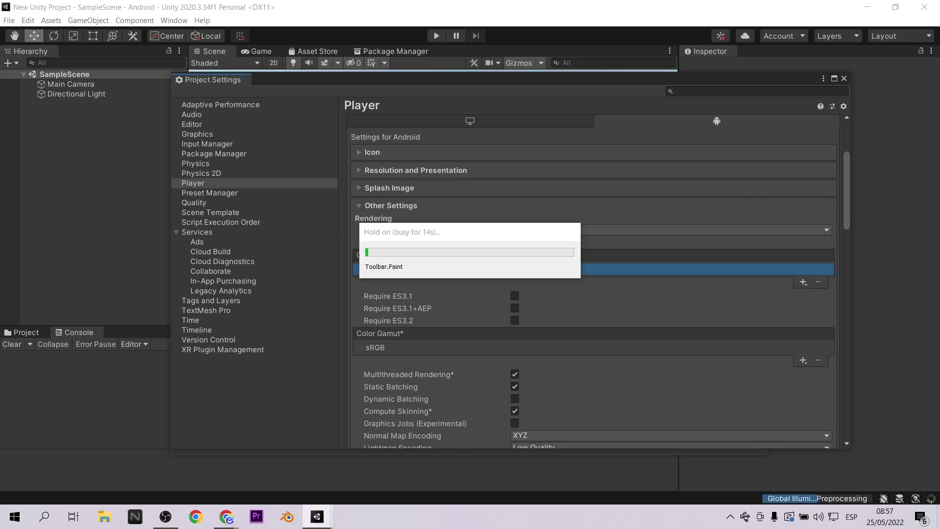
Set the Minimum API Level to 21 (Android 5.0 Lollipop).
scroll(680, 334, down, 3)
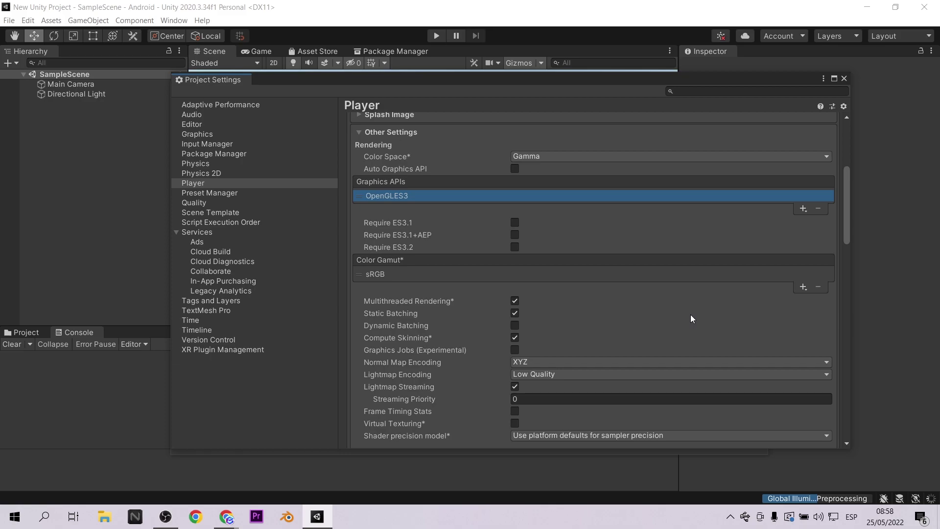
scroll(690, 315, down, 3)
scroll(690, 314, down, 4)
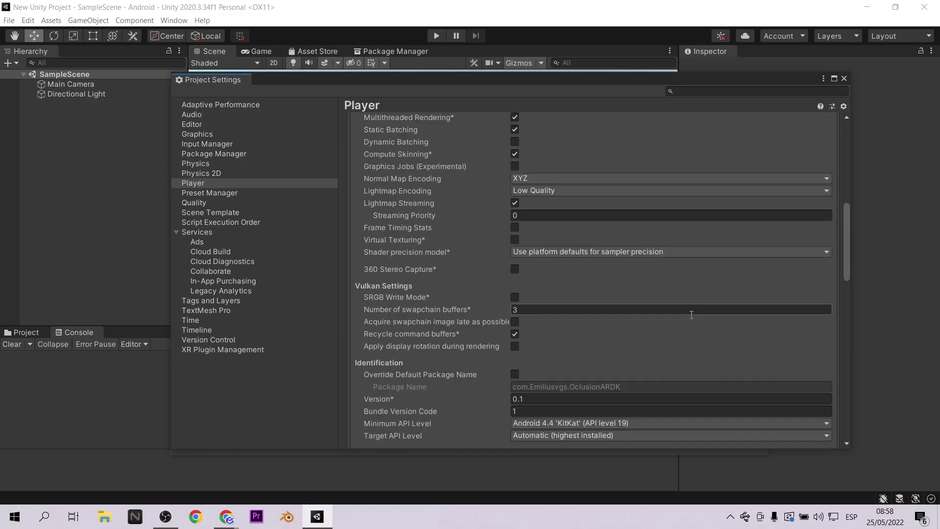
scroll(690, 314, down, 2)
scroll(688, 313, down, 3)
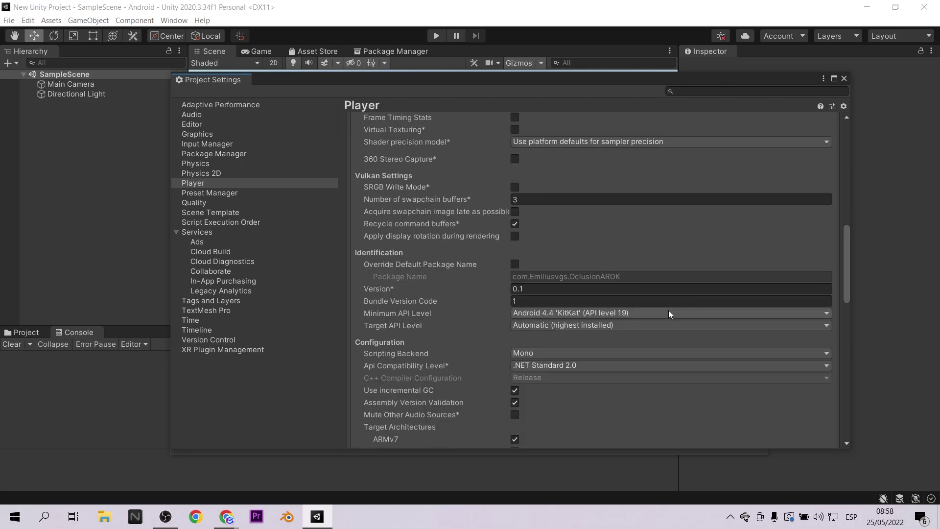
click(668, 311)
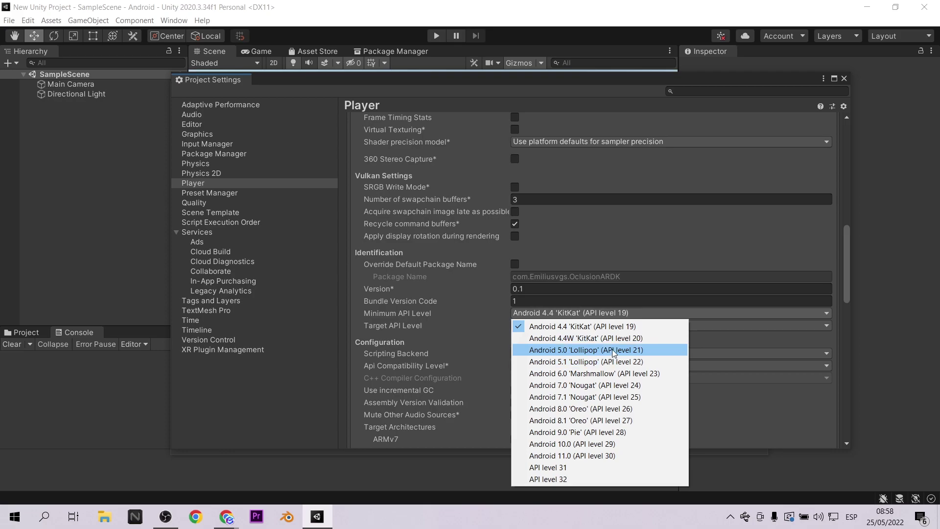
click(616, 351)
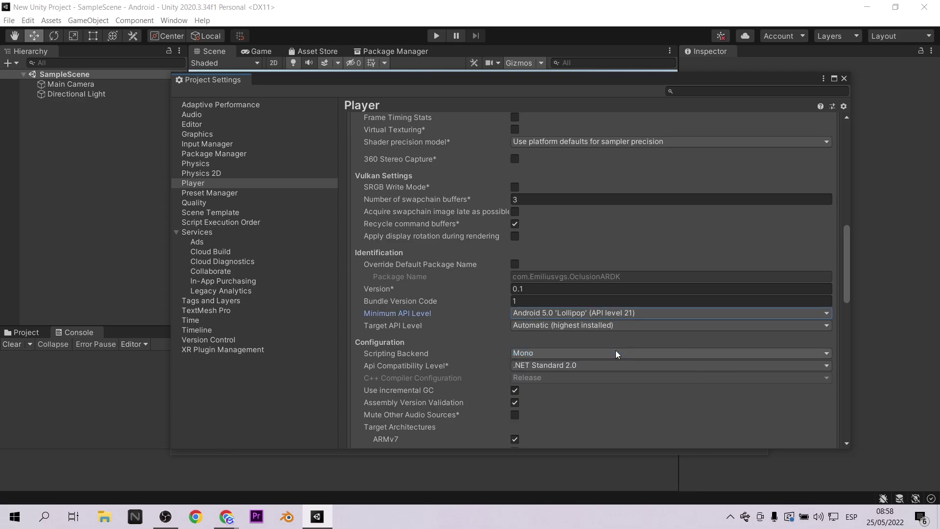
Use the IL2CPP scripting backend and enable the ARM64 architecture.
scroll(641, 341, down, 4)
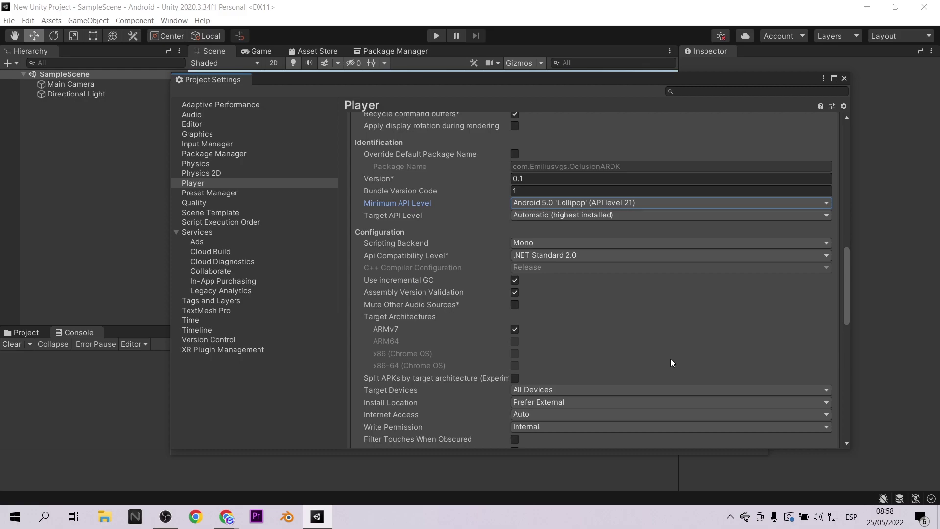
click(601, 243)
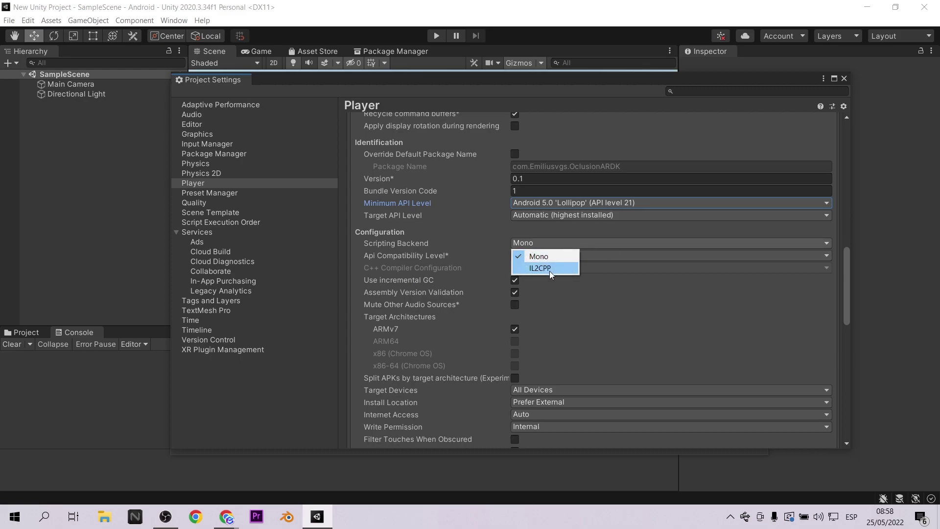
click(549, 269)
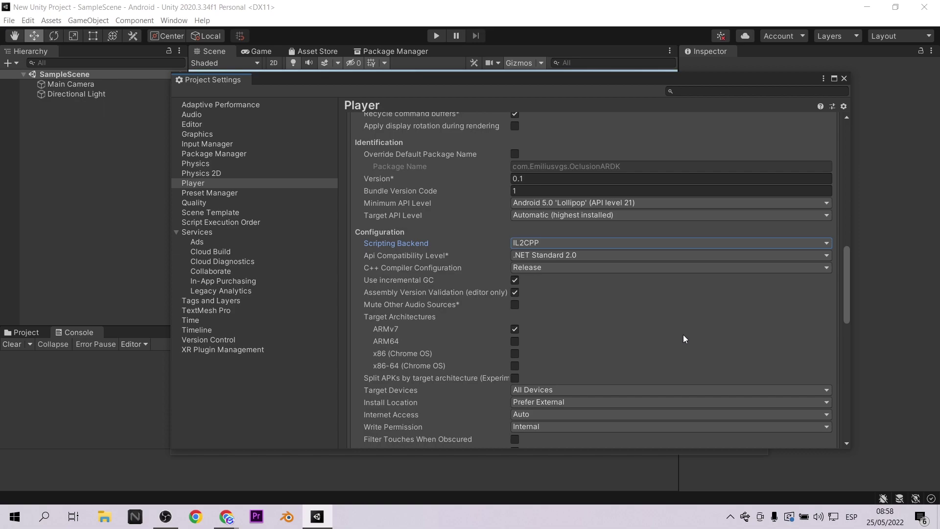
click(513, 342)
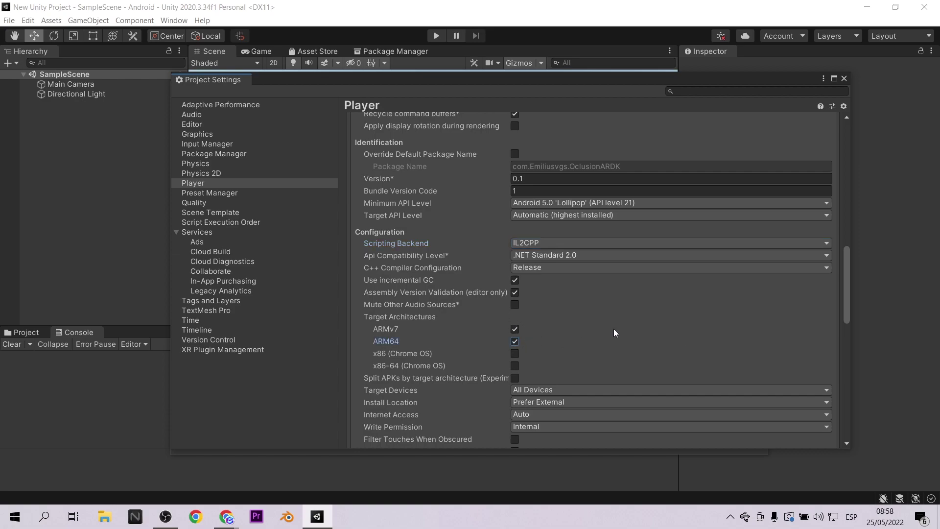
Add the open Scenes/SampleScene to the build list and close Build Settings.
scroll(614, 328, down, 2)
scroll(614, 329, down, 2)
scroll(613, 328, down, 2)
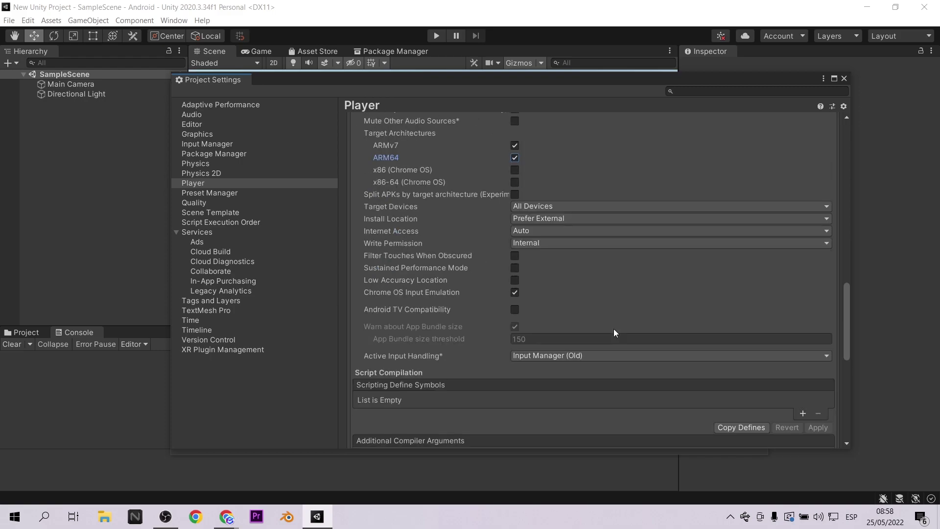
scroll(615, 333, down, 3)
scroll(613, 329, down, 3)
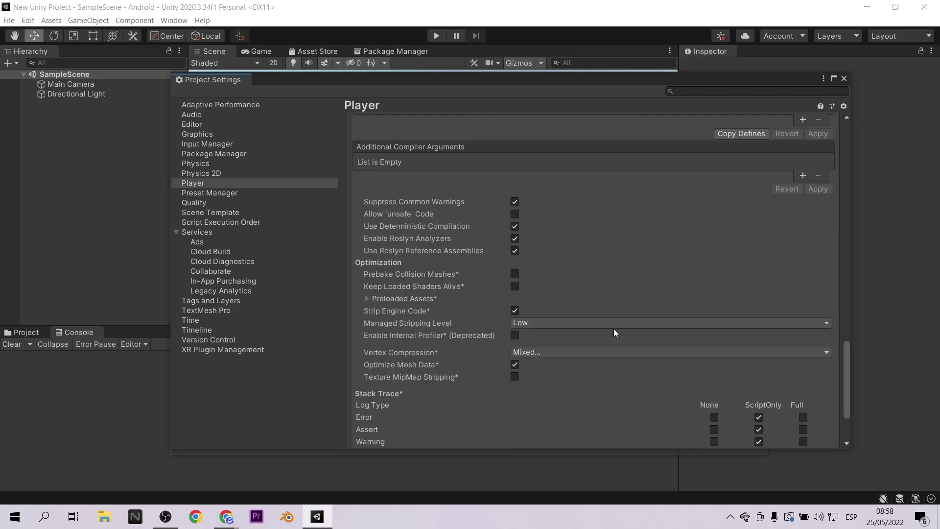
scroll(697, 254, up, 7)
scroll(703, 260, up, 3)
scroll(709, 251, up, 10)
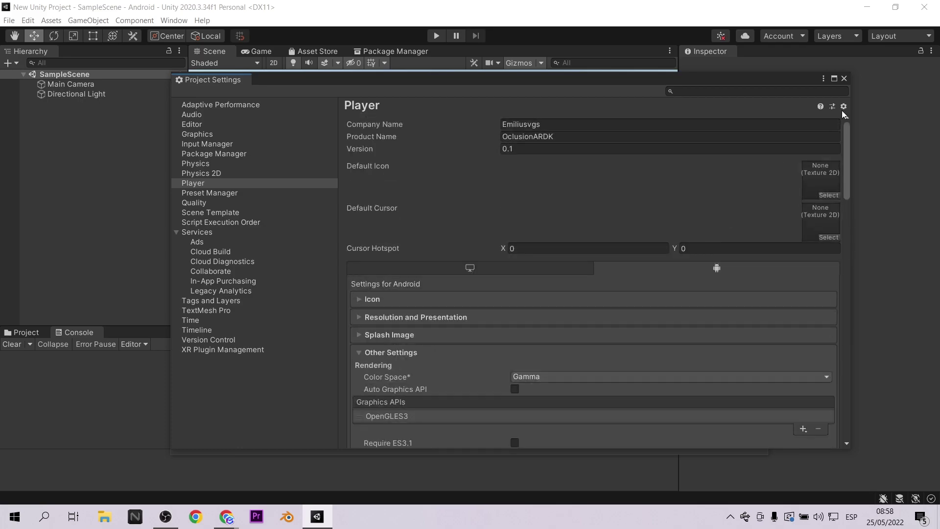
click(843, 79)
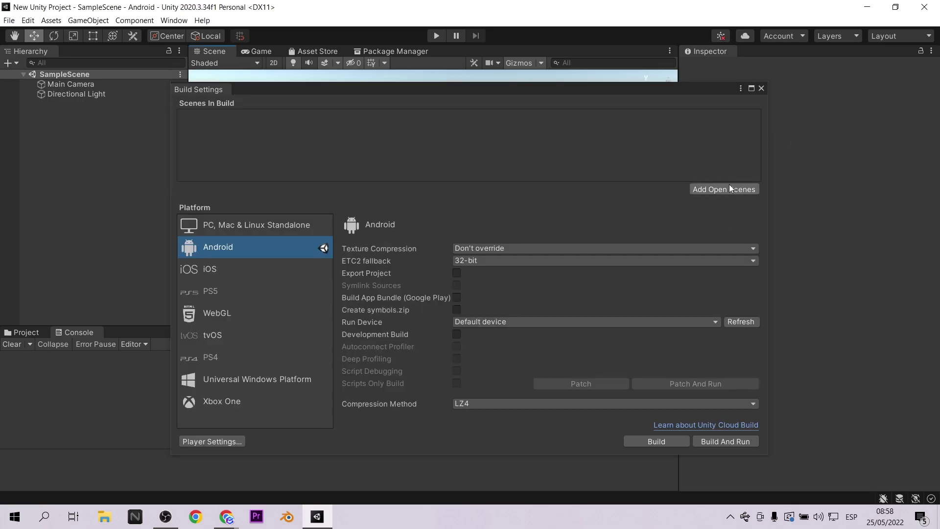
click(729, 186)
click(738, 323)
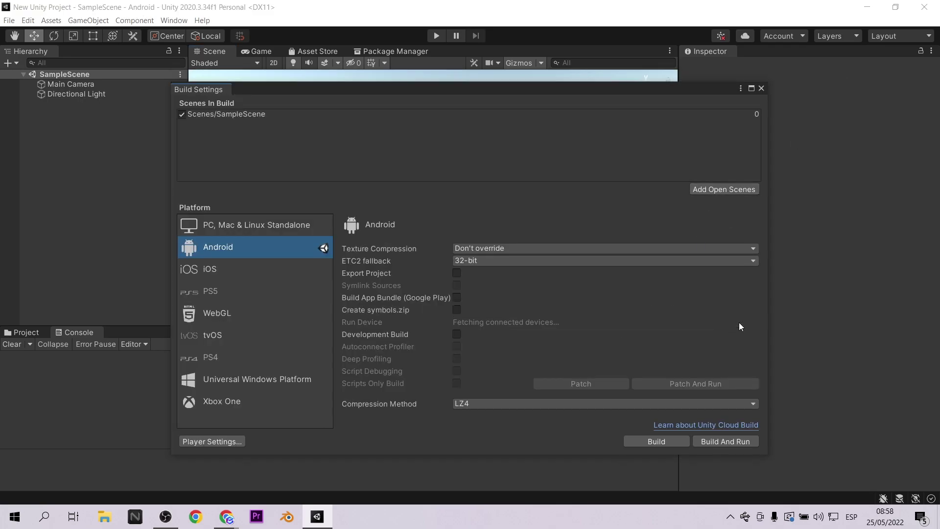
click(761, 88)
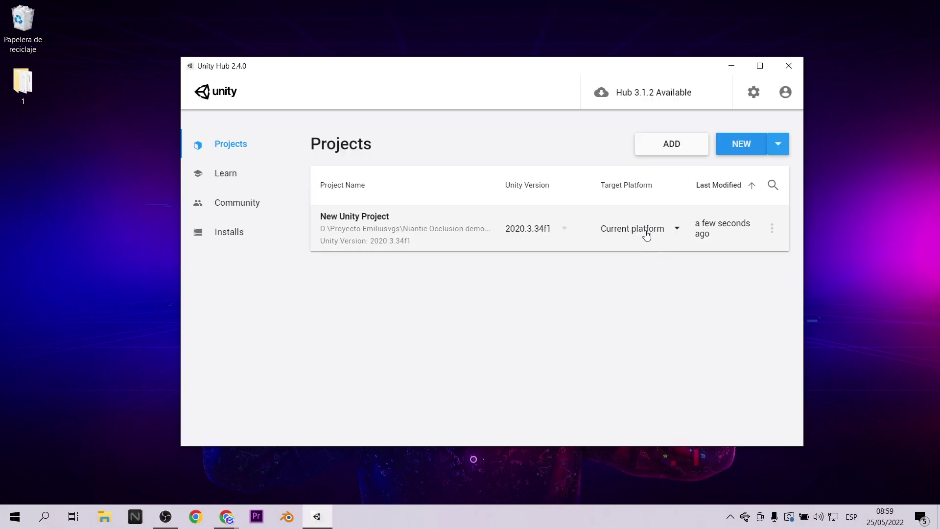
Set New Unity Project's Target Platform to Android in Unity Hub and reopen it.
click(646, 235)
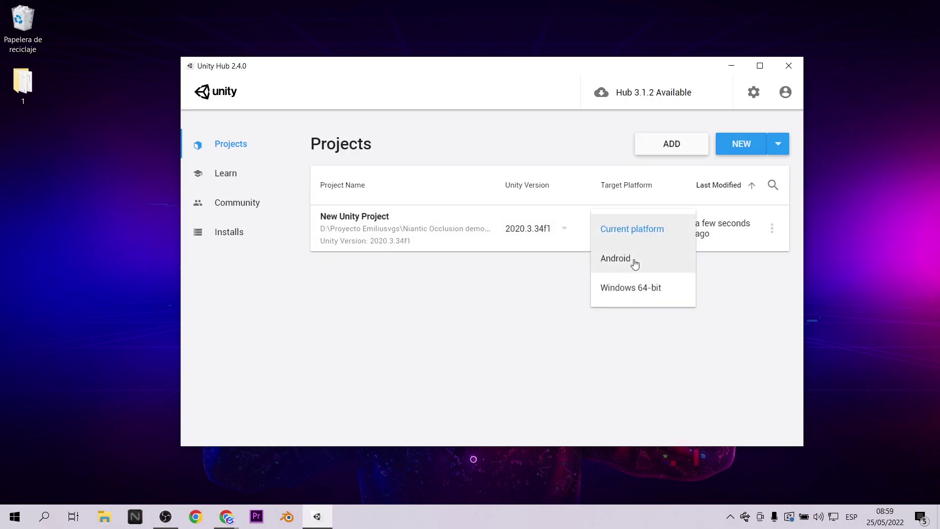
click(633, 260)
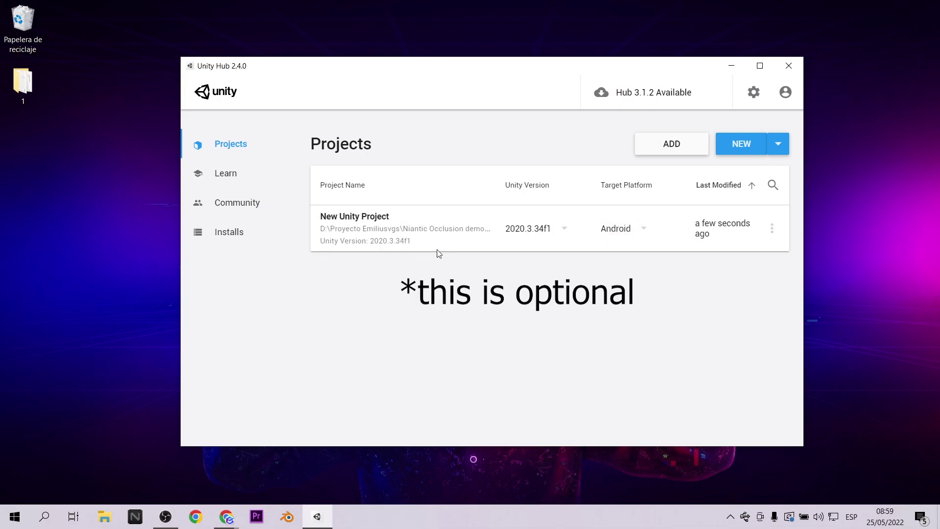
click(397, 233)
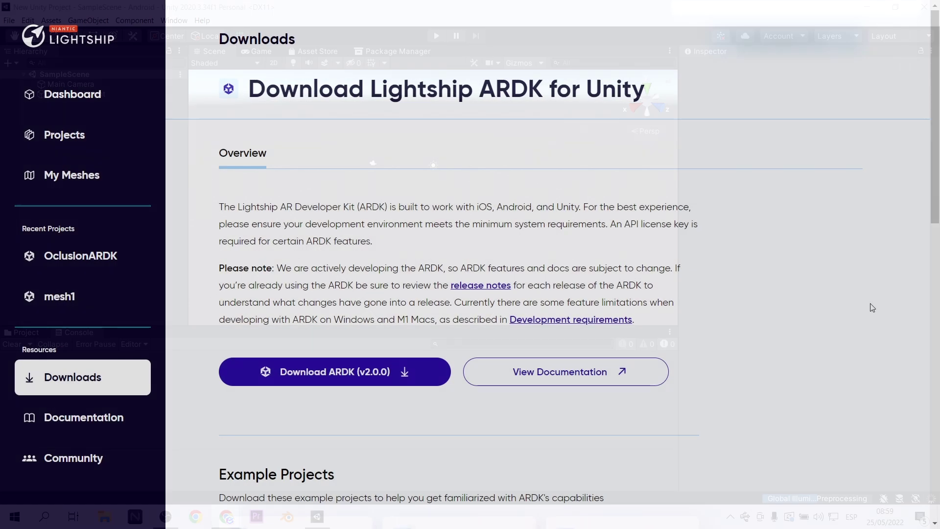
scroll(870, 309, down, 1)
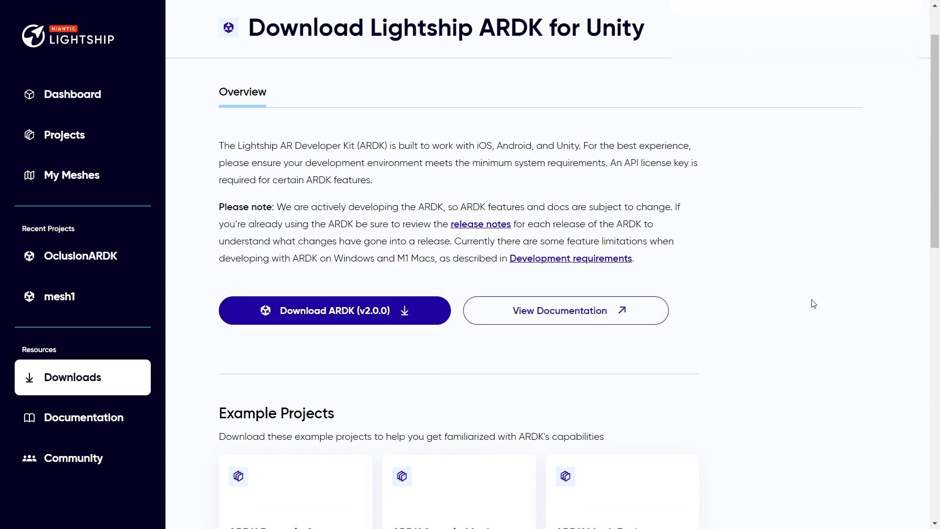
Download the ARDK Sample Mock Meshes and ARDK Mock Environments packages from Example Projects.
scroll(813, 304, down, 5)
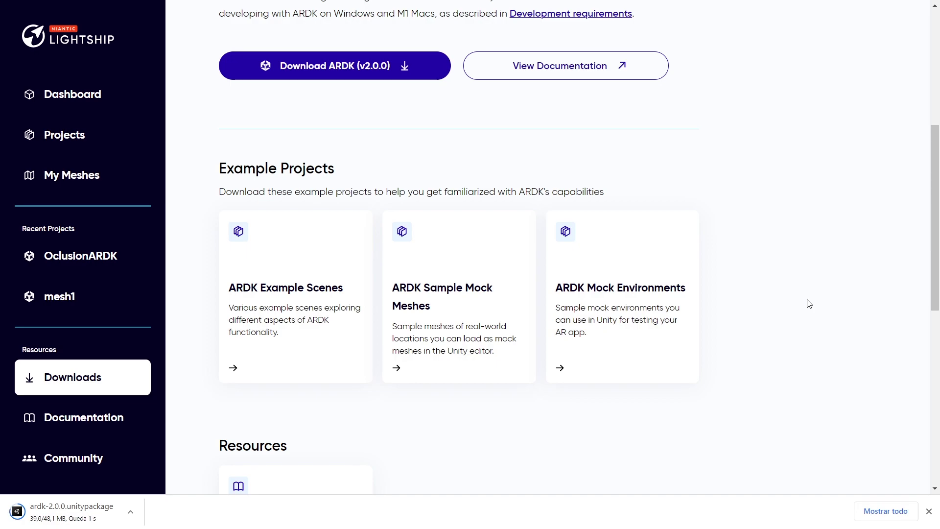
scroll(808, 303, down, 1)
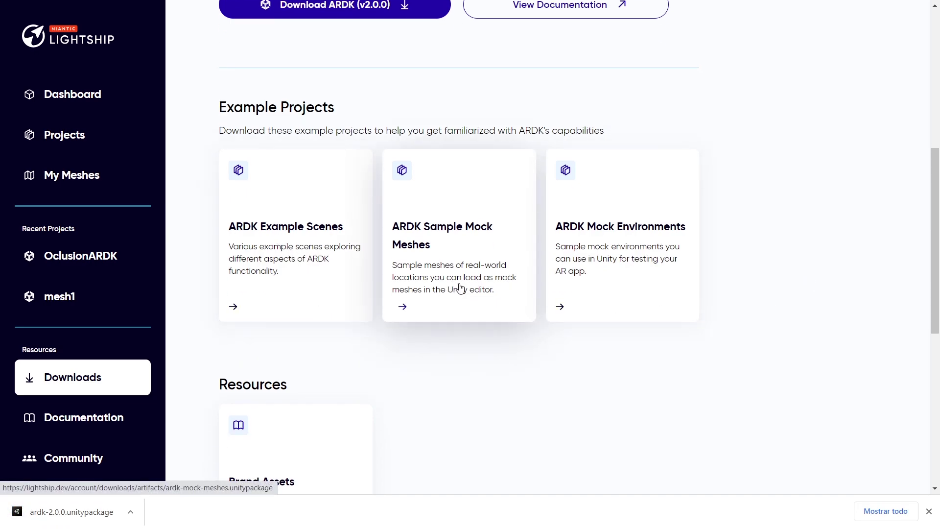
click(410, 306)
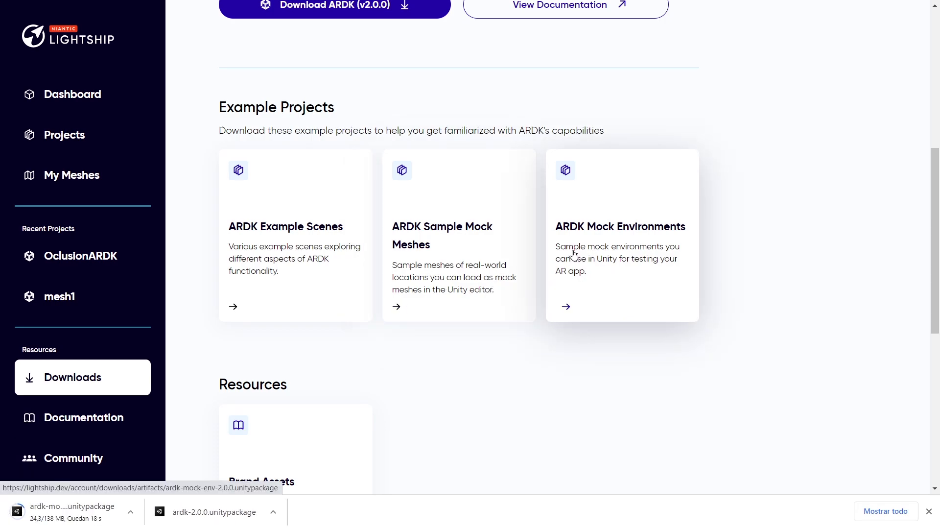
click(595, 305)
scroll(709, 289, up, 3)
scroll(739, 308, down, 5)
scroll(743, 311, up, 9)
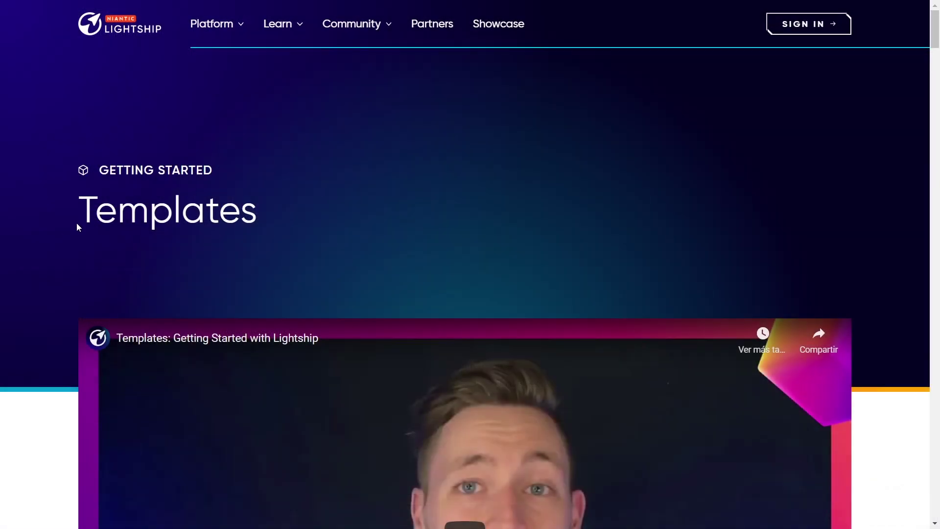
Get Lightship Hub.zip through Download Templates on the Lightship Project Setup page.
scroll(77, 222, down, 5)
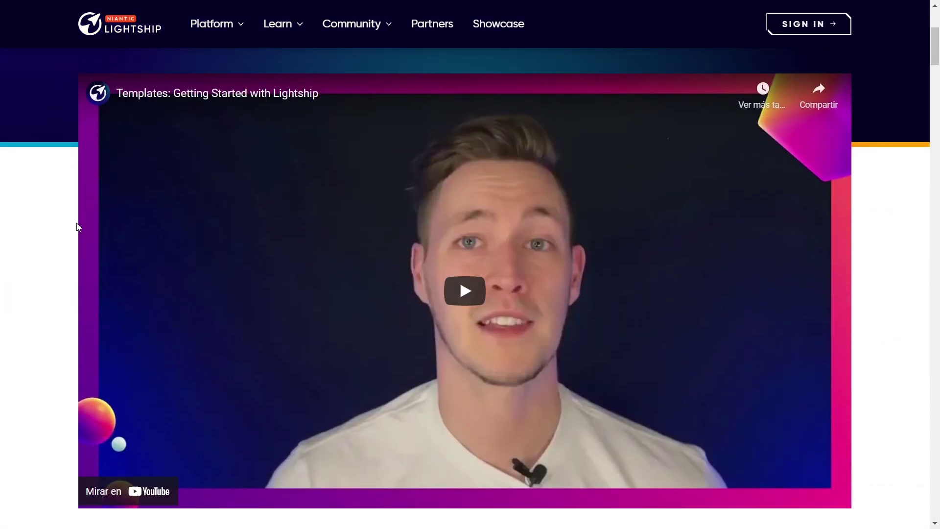
scroll(62, 236, down, 5)
scroll(63, 238, down, 4)
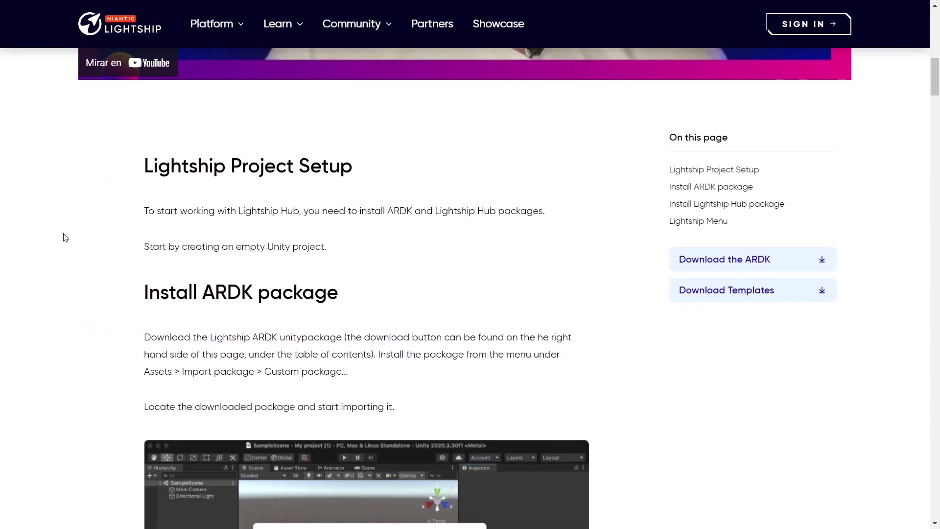
scroll(65, 238, down, 3)
scroll(66, 237, down, 3)
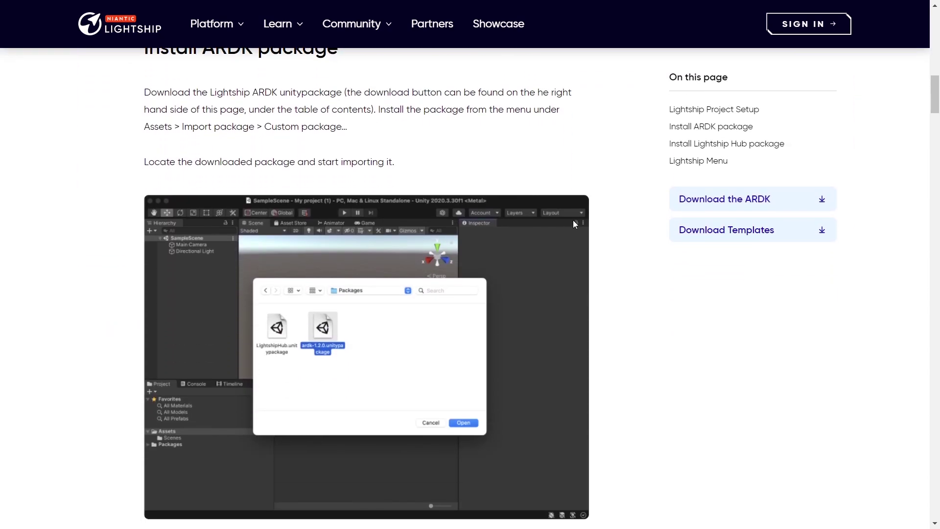
click(724, 233)
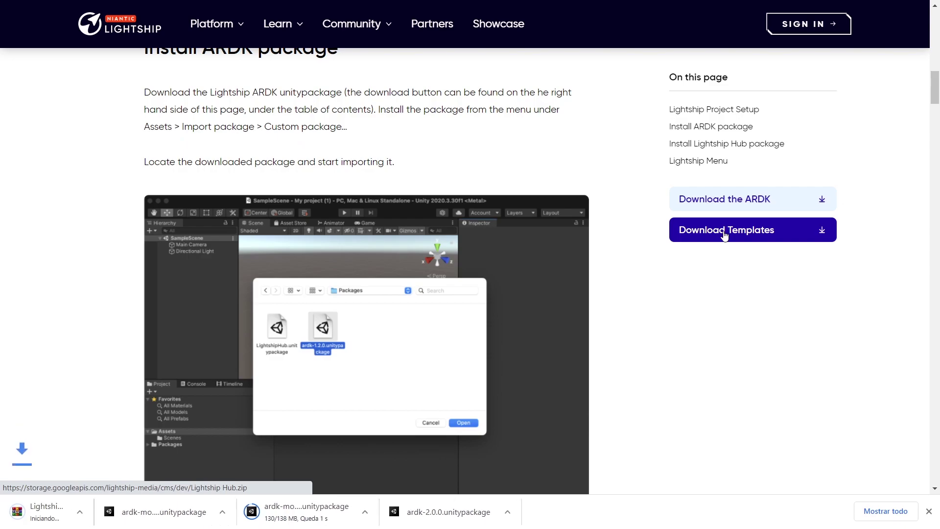
scroll(707, 374, down, 4)
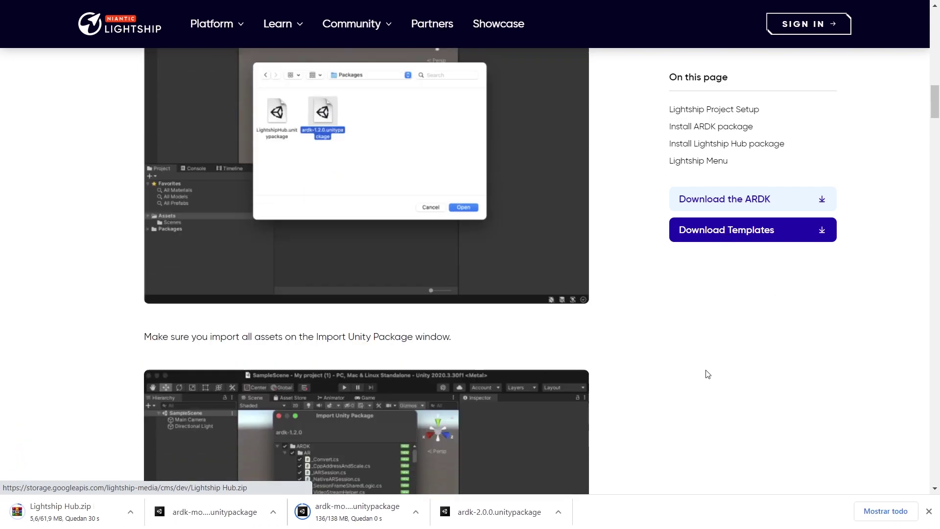
scroll(699, 372, down, 7)
scroll(695, 378, down, 7)
scroll(697, 377, down, 7)
scroll(697, 378, down, 3)
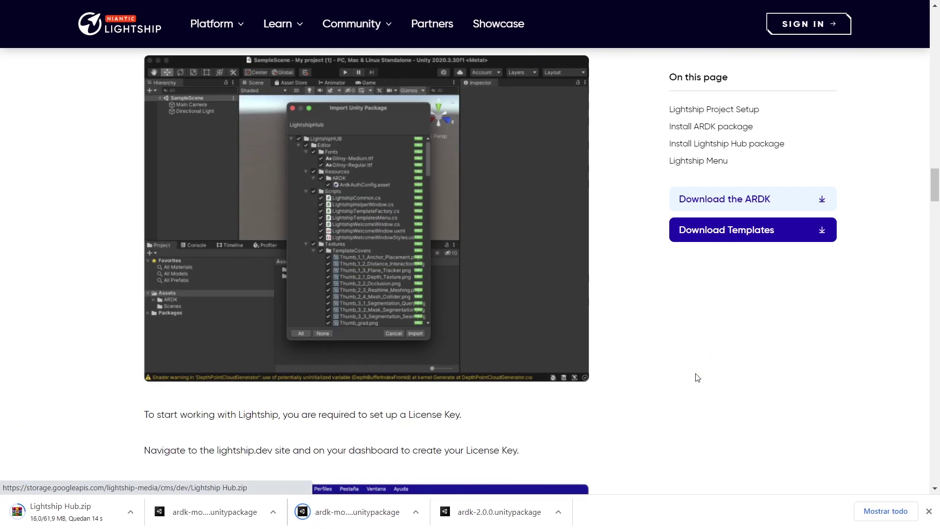
scroll(697, 378, down, 4)
scroll(697, 378, down, 1)
scroll(697, 377, down, 5)
scroll(697, 378, down, 6)
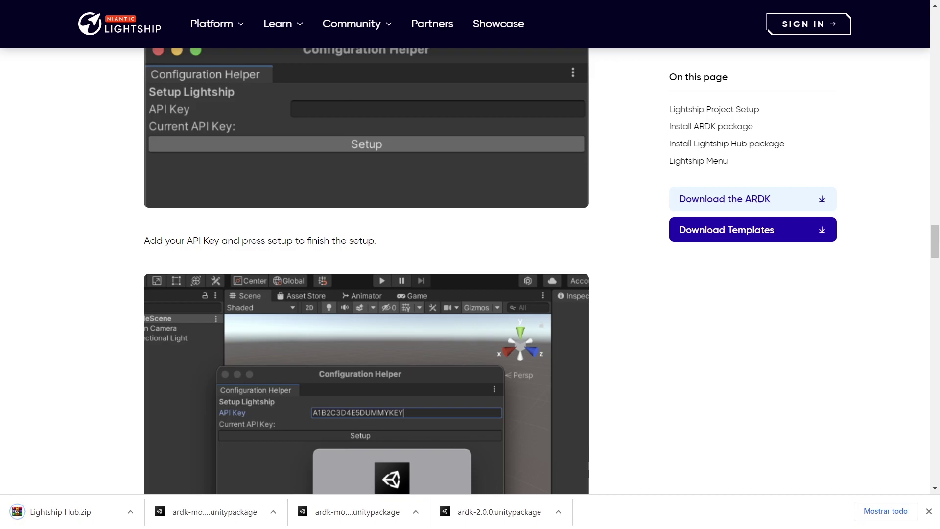
scroll(819, 390, down, 5)
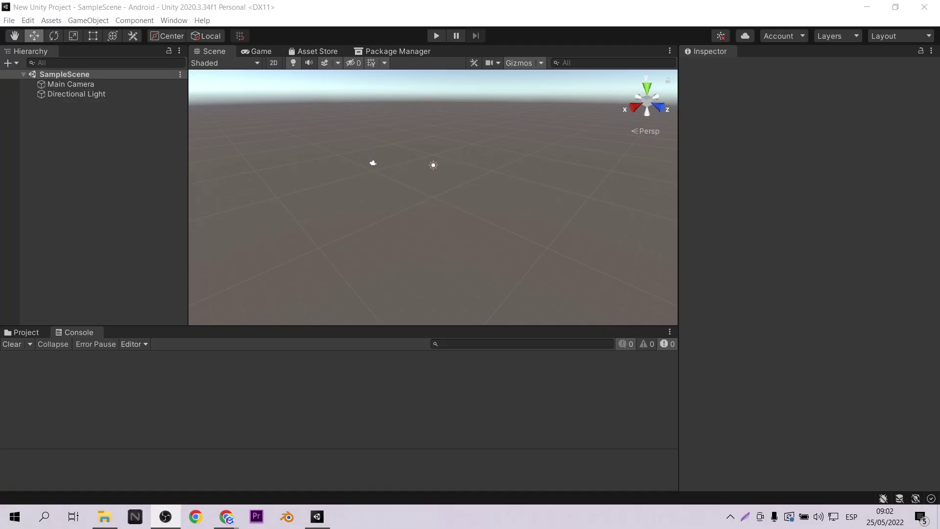
Import all assets from ardk-2.0.0.unitypackage as a custom package.
click(28, 20)
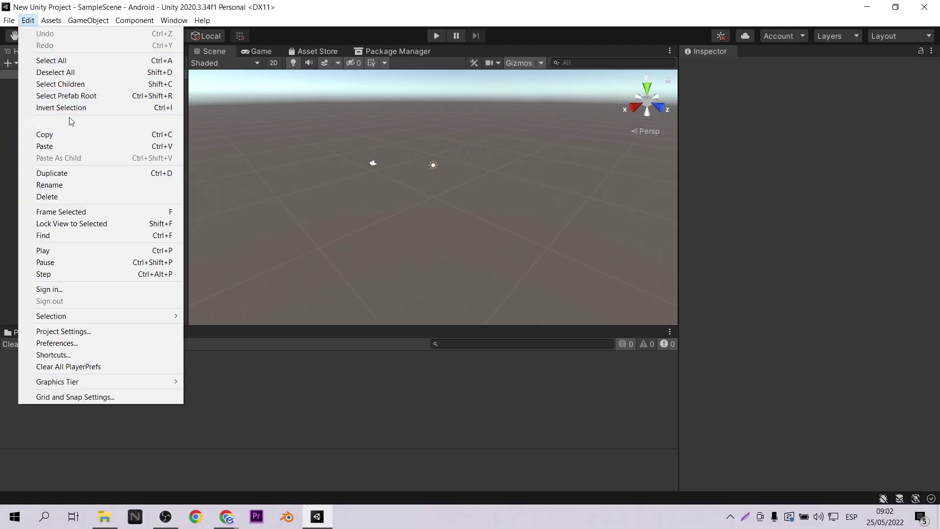
mouse_move(51, 20)
mouse_move(113, 143)
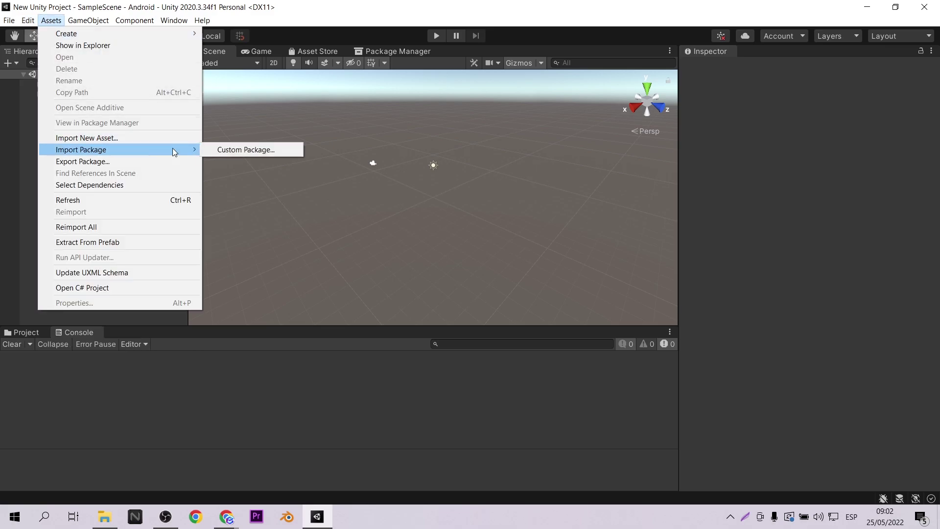
click(230, 146)
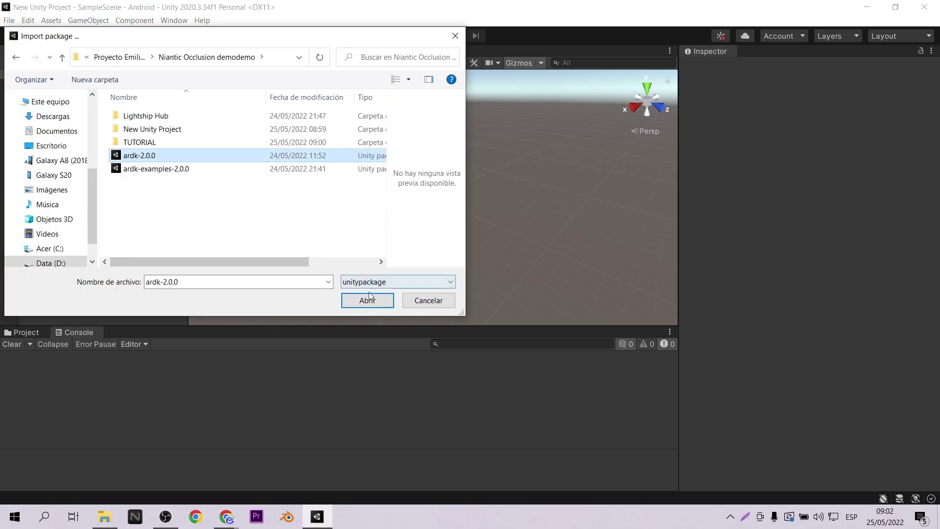
click(370, 299)
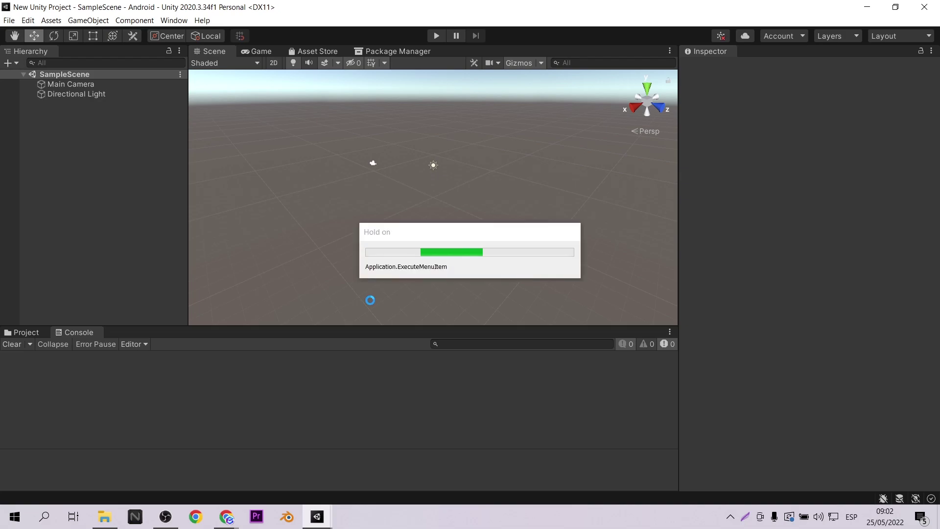
click(469, 473)
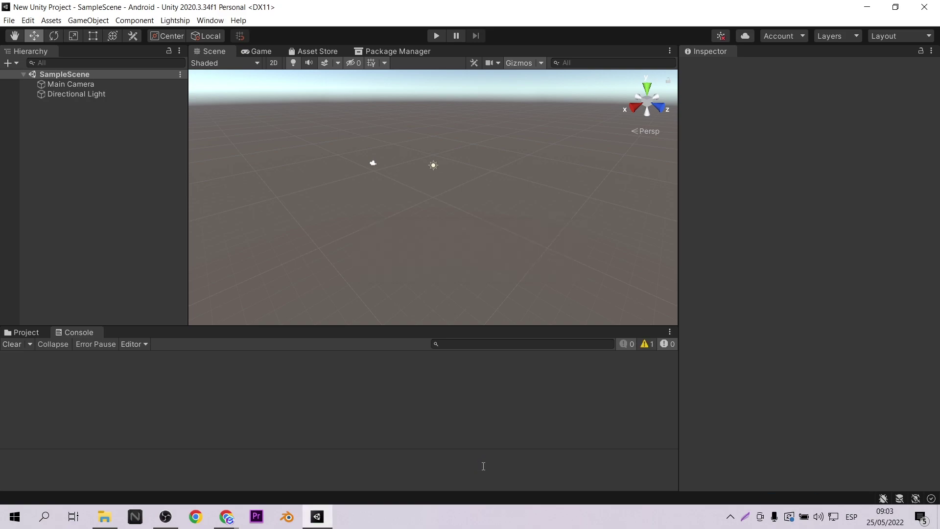
Import all assets from the LightshipHub_v1.0.3 custom package in the Lightship Hub folder.
click(28, 20)
mouse_move(51, 21)
mouse_move(111, 146)
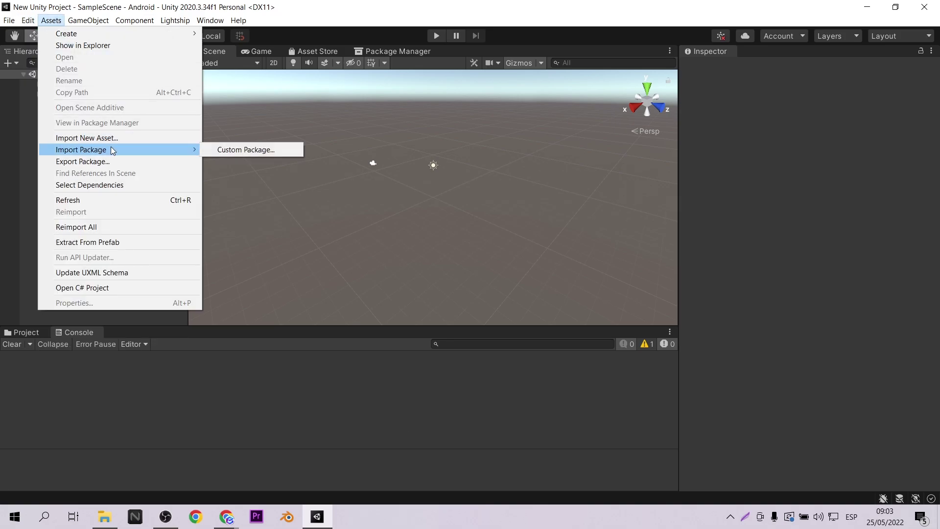
click(233, 150)
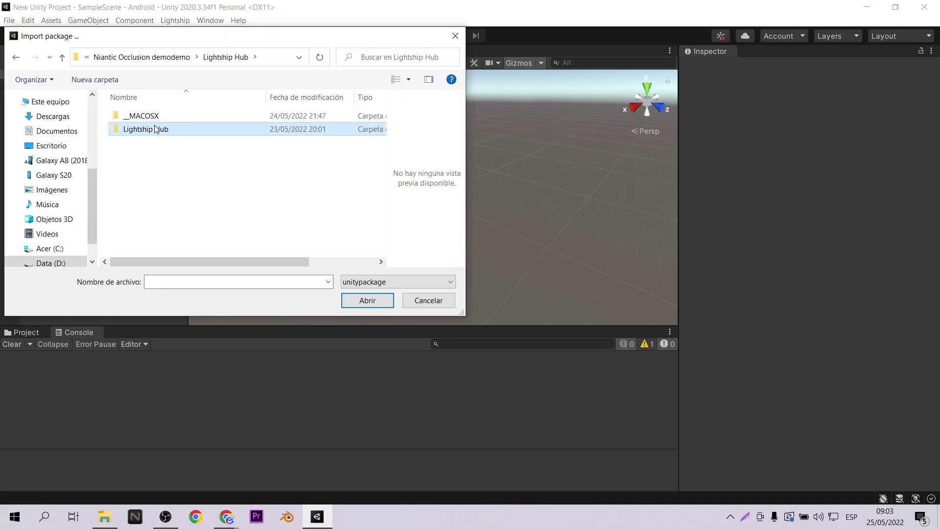
double_click(158, 129)
click(175, 129)
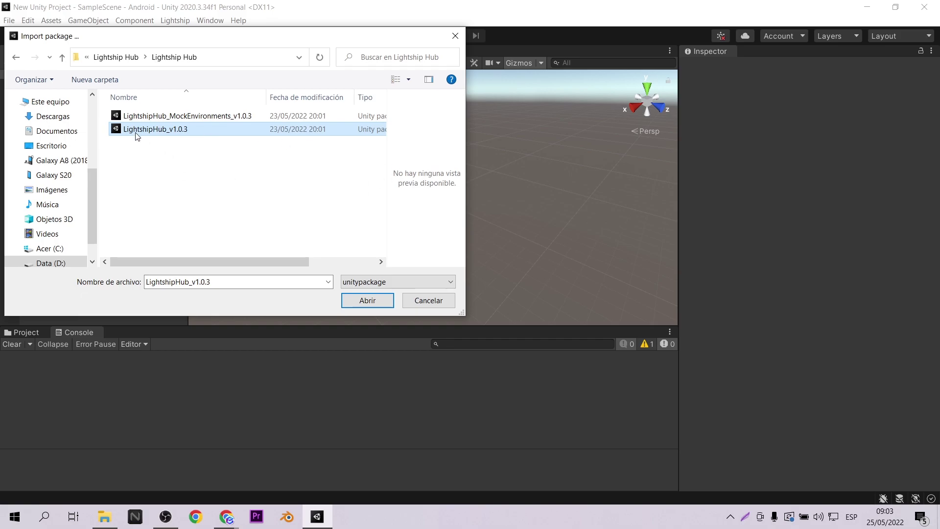
click(356, 300)
click(470, 472)
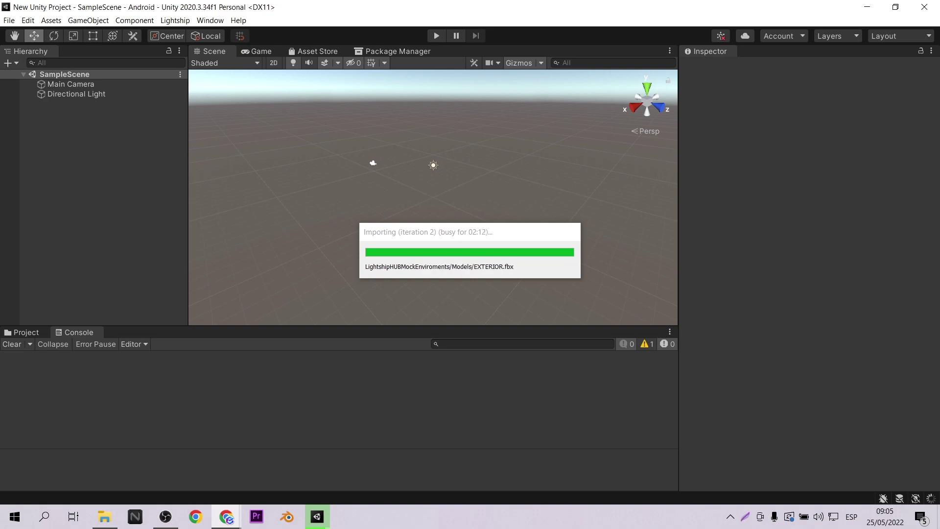
Browse the new Lightship > Lightship Hub menu options.
click(173, 21)
mouse_move(180, 34)
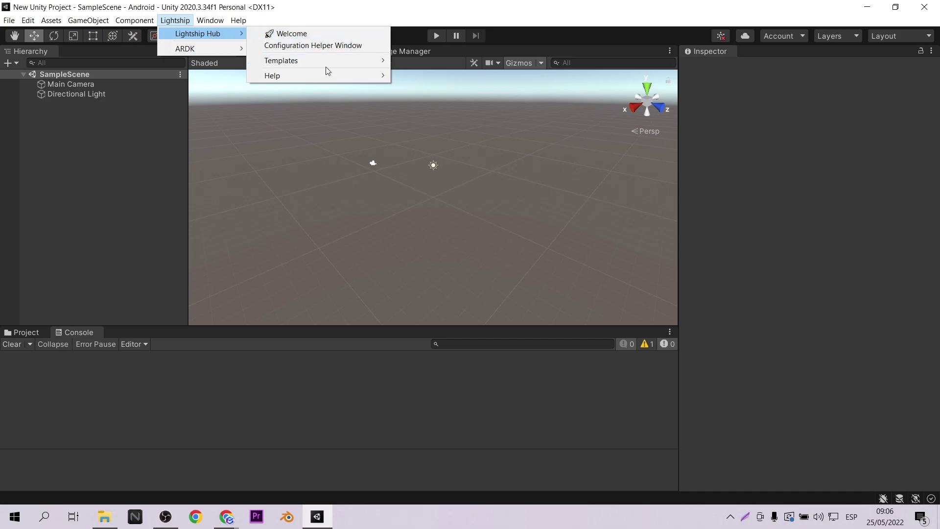
mouse_move(326, 76)
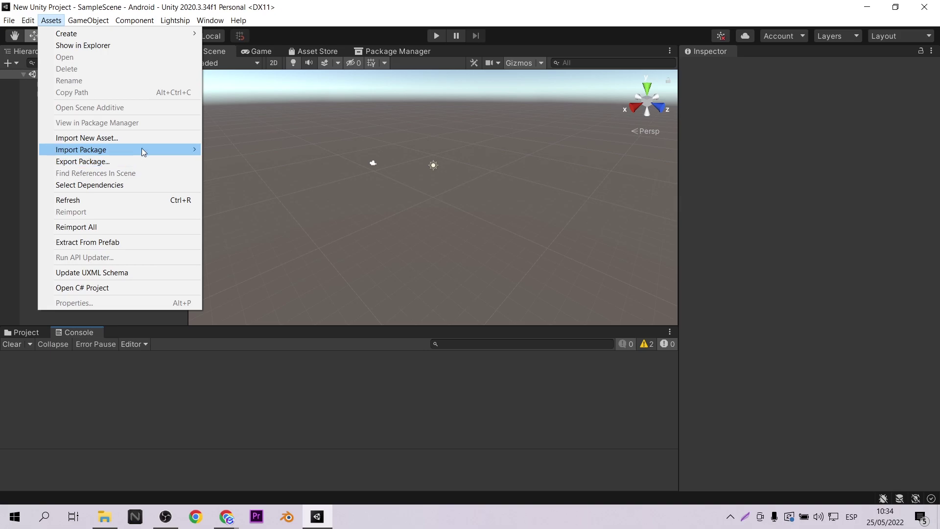
Import all assets from the LightshipHub_MockEnvironments_v1.0.3 custom package.
mouse_move(142, 149)
click(244, 150)
click(187, 118)
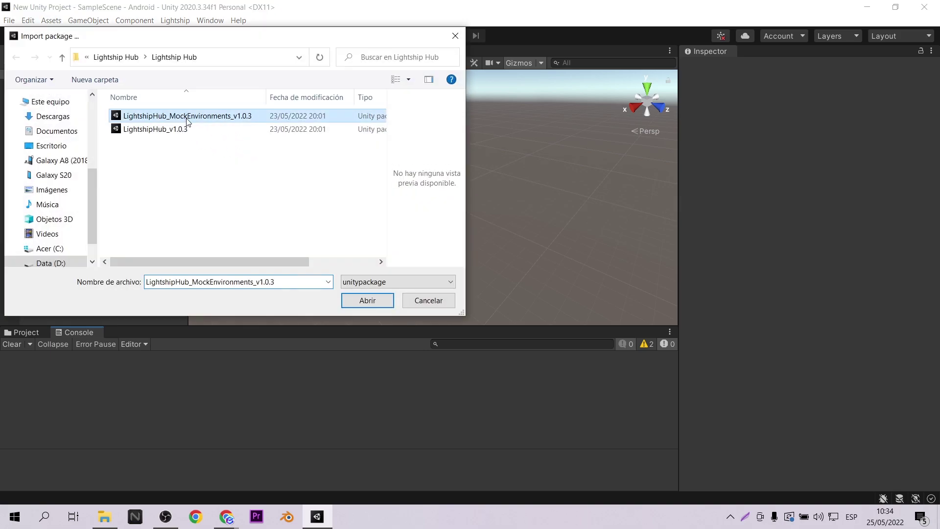
click(367, 300)
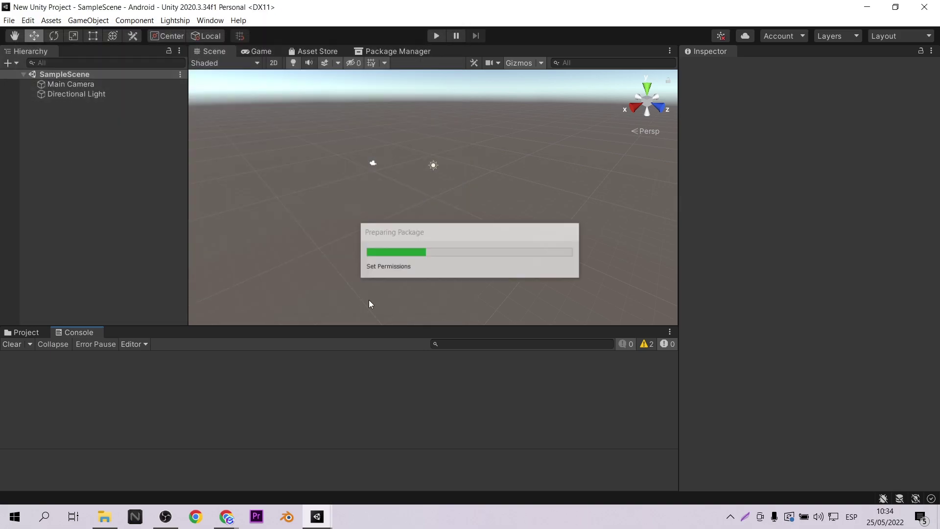
click(470, 475)
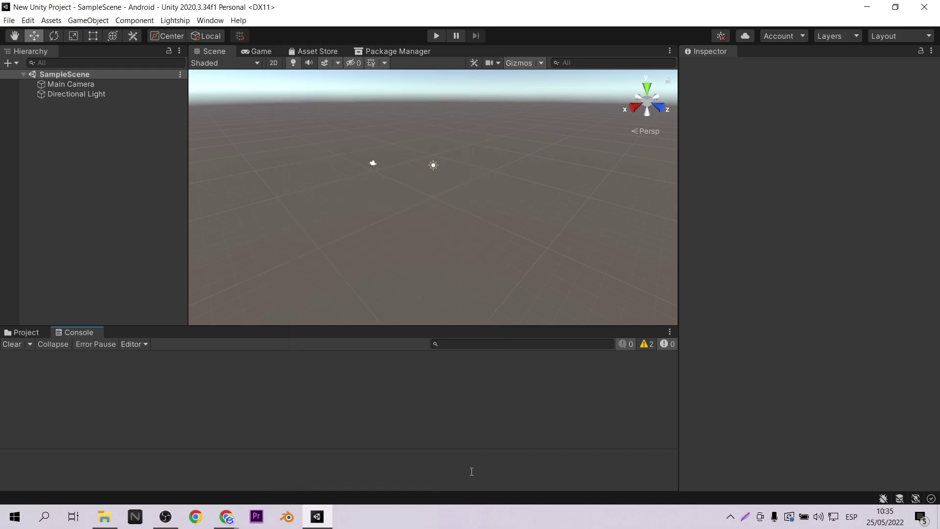
Show the Assets folder in the Project tab, listing ARDK, LightshipHUB and LightshipHUBMockEnviroments.
click(25, 331)
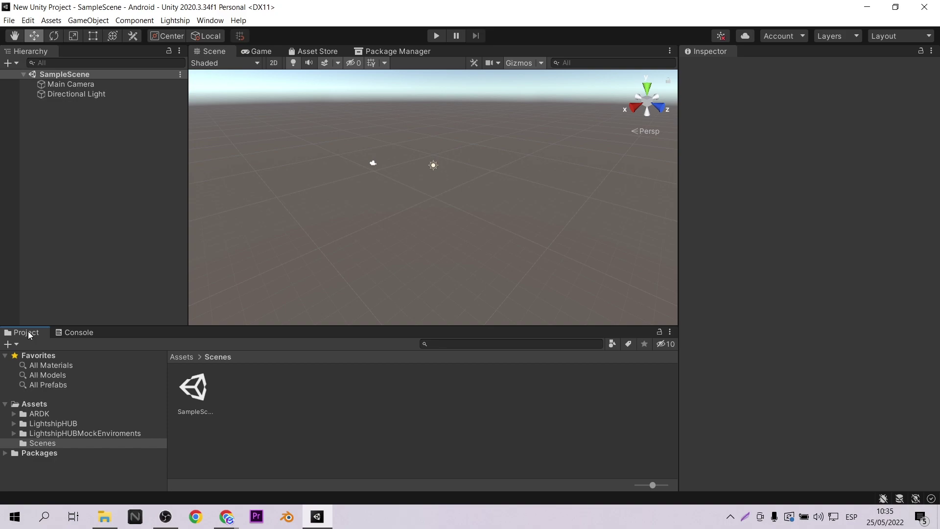
click(182, 357)
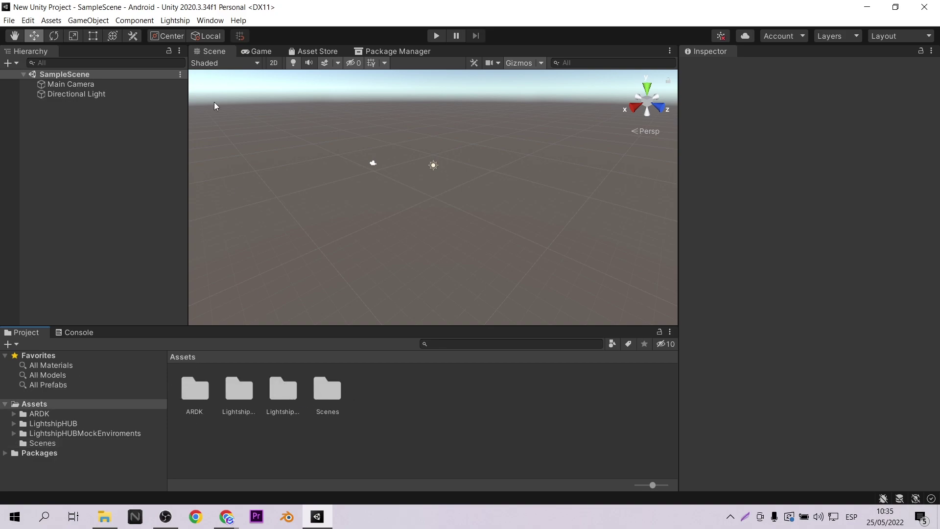
click(172, 25)
mouse_move(182, 35)
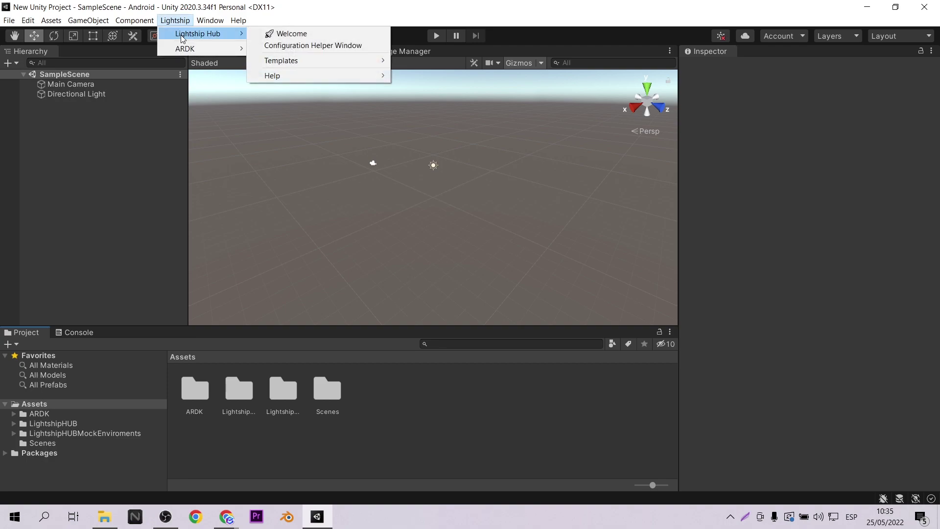
click(274, 37)
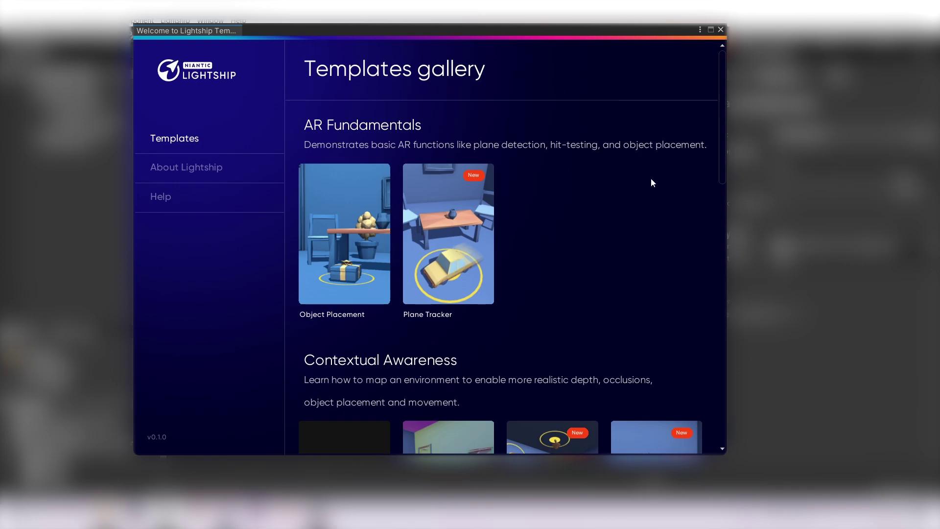
scroll(552, 247, down, 5)
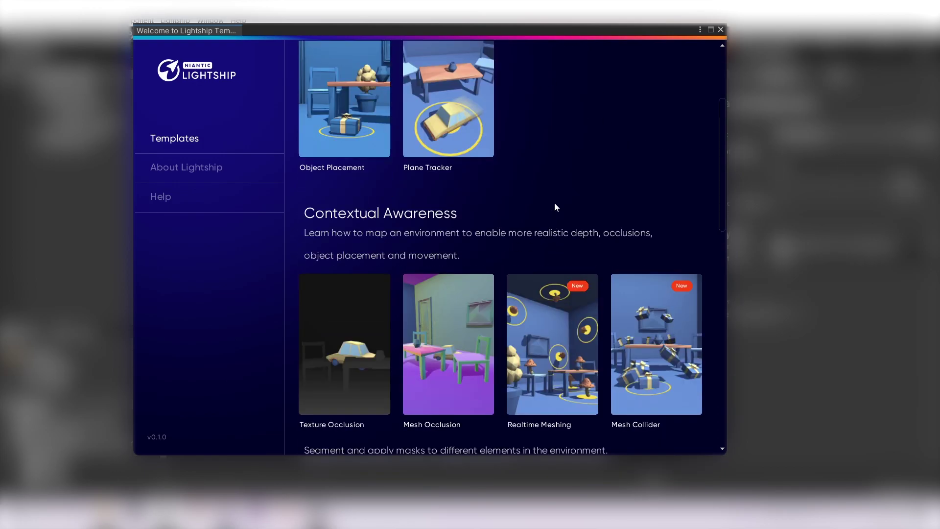
scroll(555, 201, down, 2)
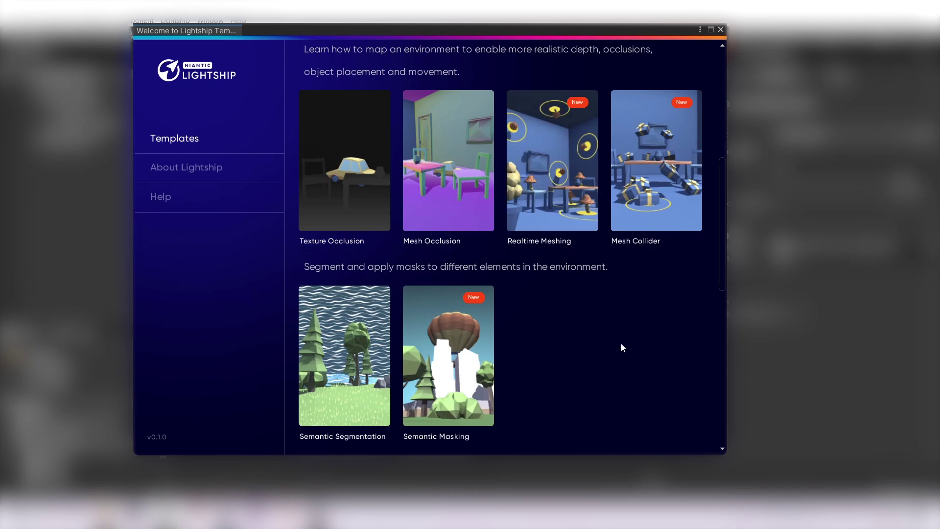
scroll(622, 341, down, 4)
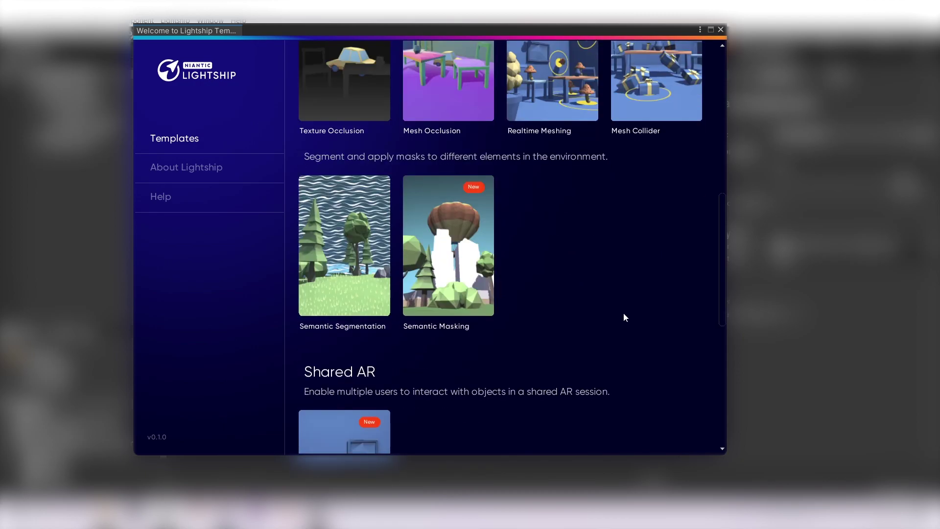
scroll(624, 309, down, 2)
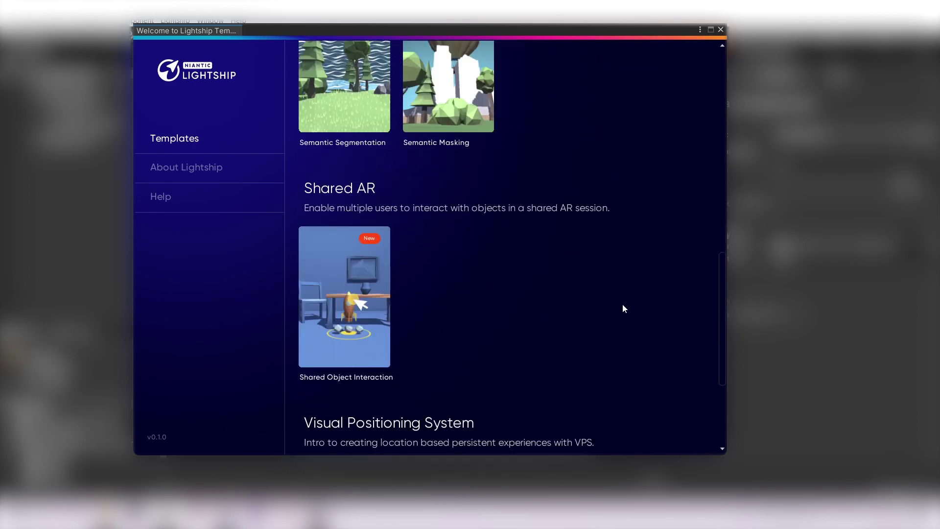
scroll(624, 309, down, 3)
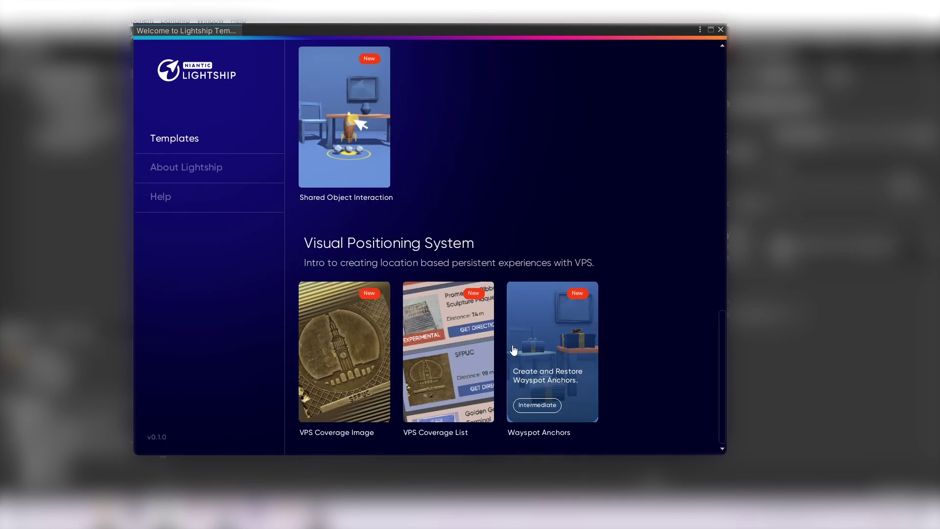
mouse_move(361, 324)
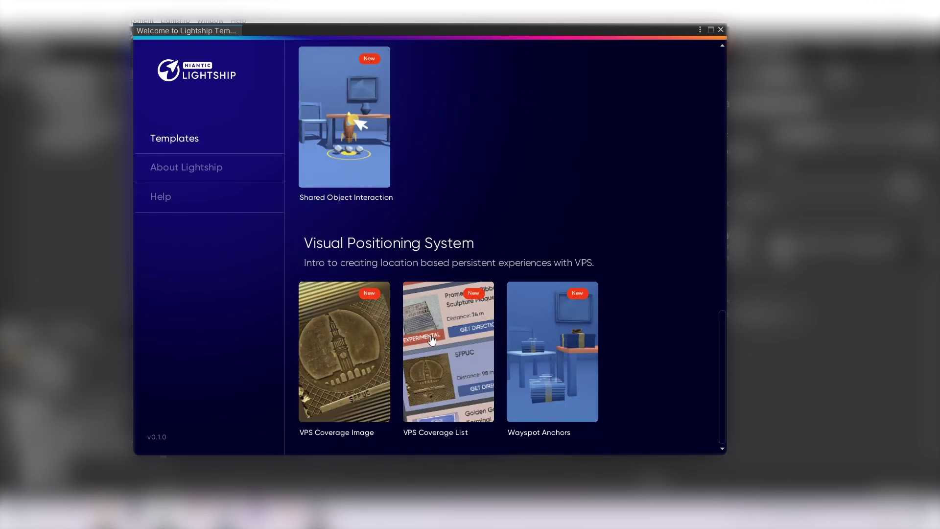
mouse_move(434, 340)
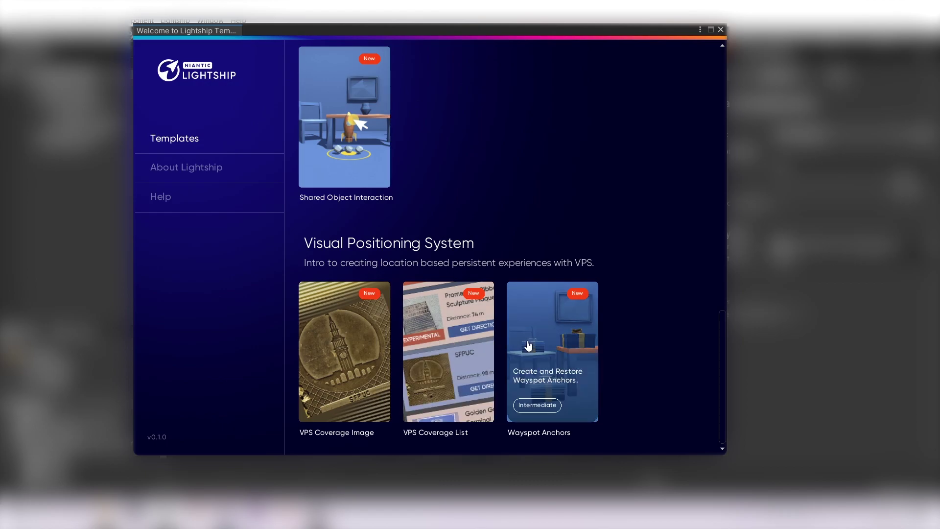
scroll(566, 340, up, 4)
scroll(566, 340, up, 4)
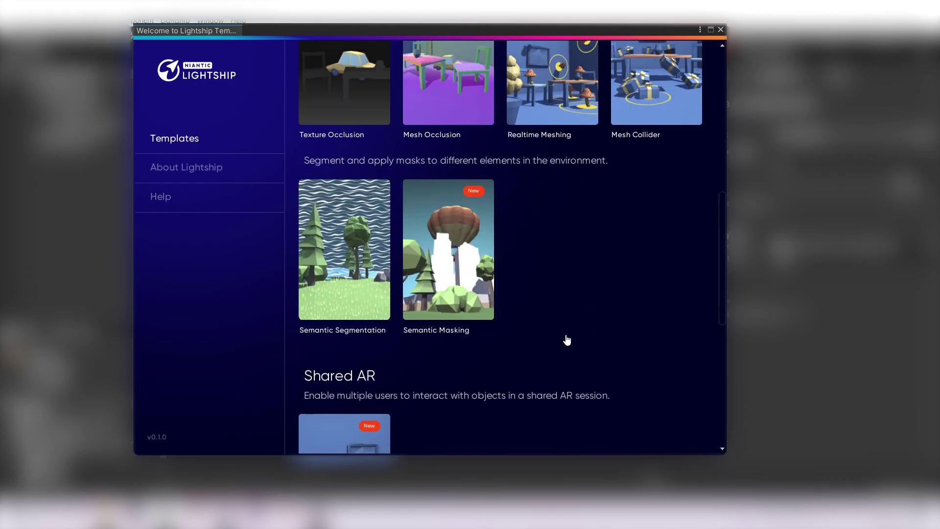
scroll(566, 337, up, 4)
scroll(565, 329, up, 4)
scroll(565, 331, up, 2)
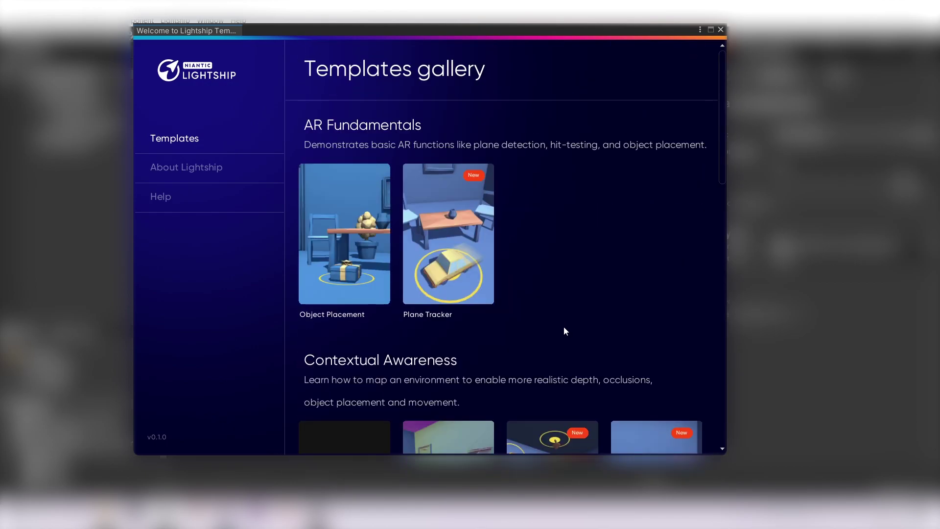
scroll(566, 331, down, 2)
scroll(562, 322, down, 2)
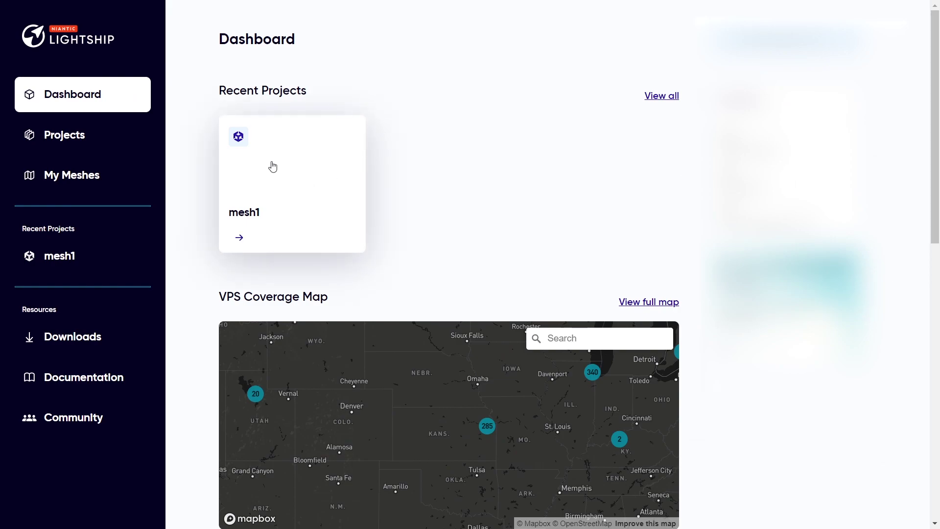
Create a Lightship project named OclusionARDK with the description 'OclusionARDK ejemplo'.
click(56, 140)
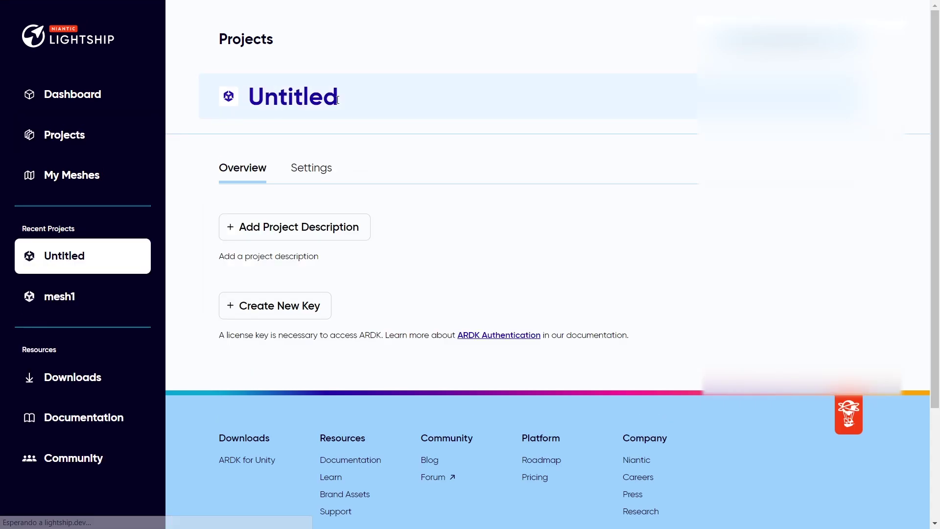
text(OclusionARDK)
key(Return)
click(323, 225)
click(301, 256)
text(OclusionARDK ejemplo)
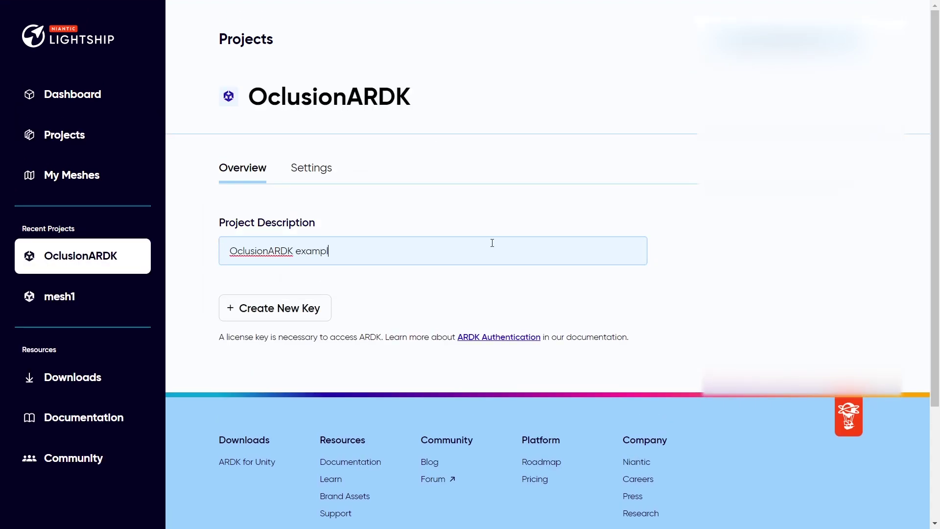
click(357, 230)
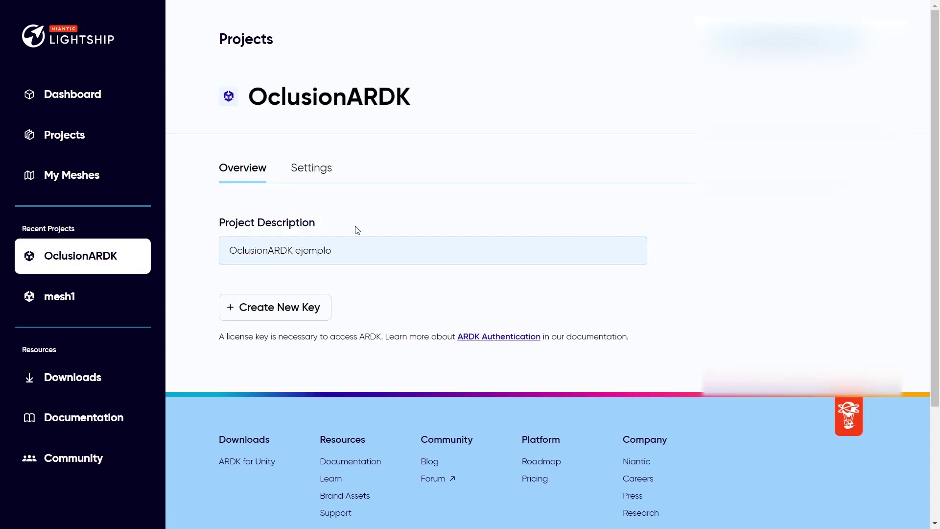
Generate a new API key for the project and copy it.
click(287, 306)
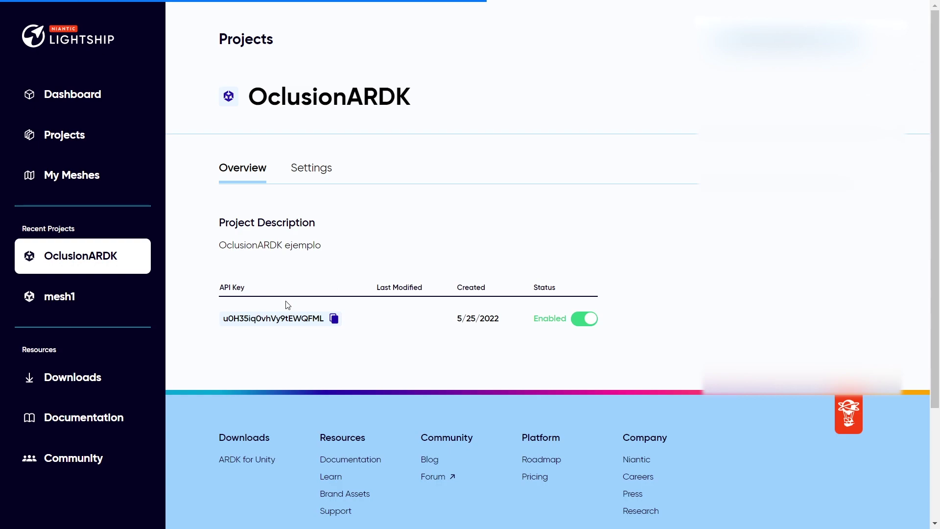
click(335, 320)
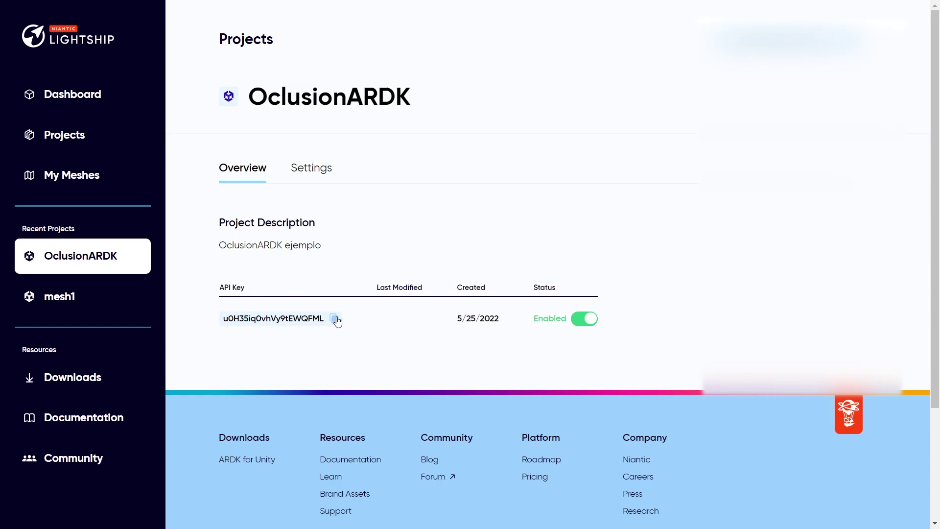
click(172, 22)
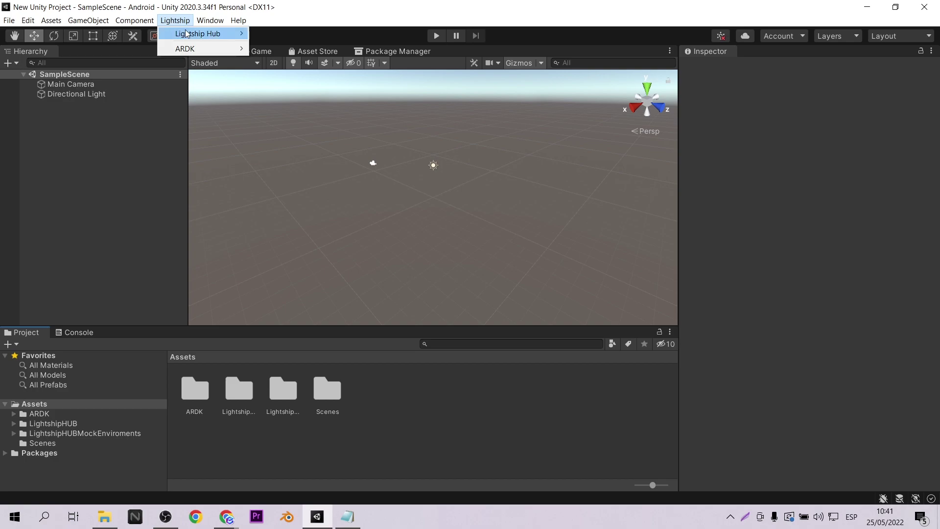
Paste the API key into the Configuration Helper Window and run Setup.
mouse_move(186, 34)
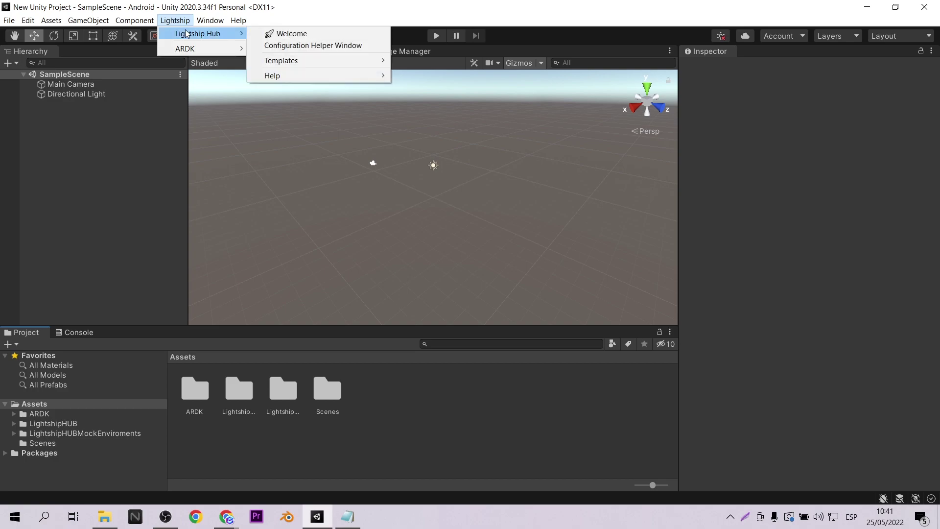
click(297, 47)
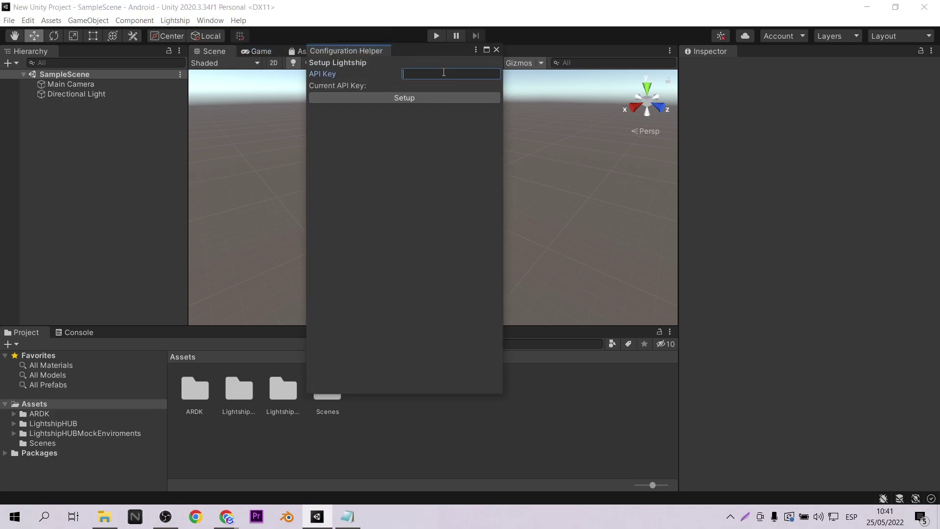
key(ctrl+v)
click(416, 95)
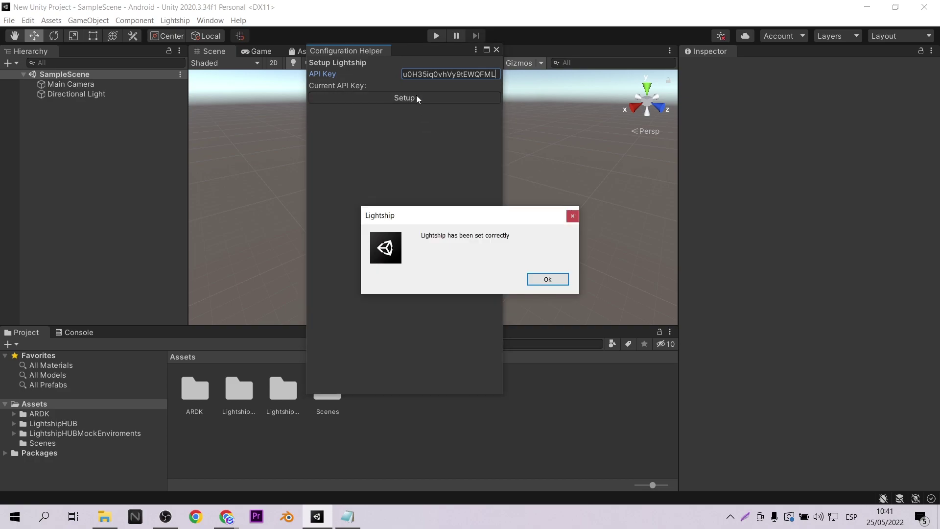
click(548, 282)
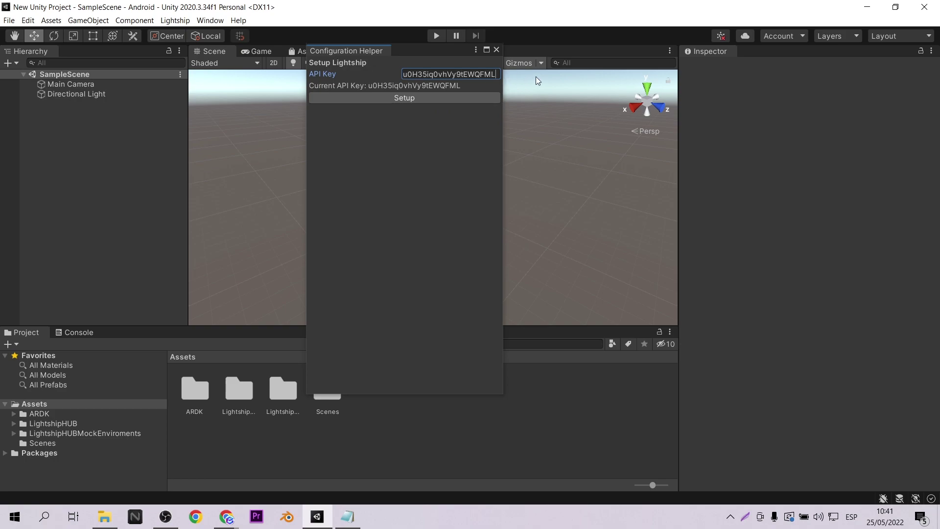
click(496, 49)
click(174, 20)
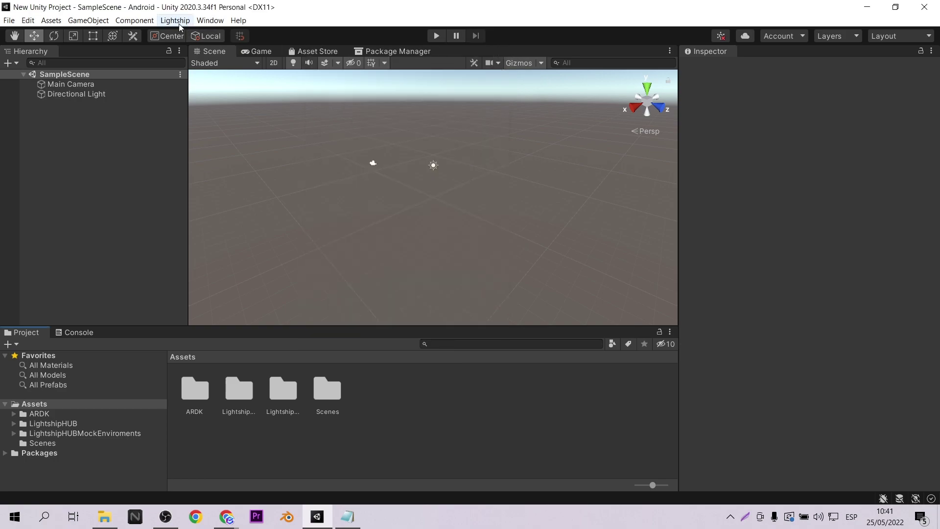
In ARDK Virtual Studio, change the Mock Scene to ExteriorScene, then to MeshInteriorScene.
mouse_move(188, 47)
click(274, 49)
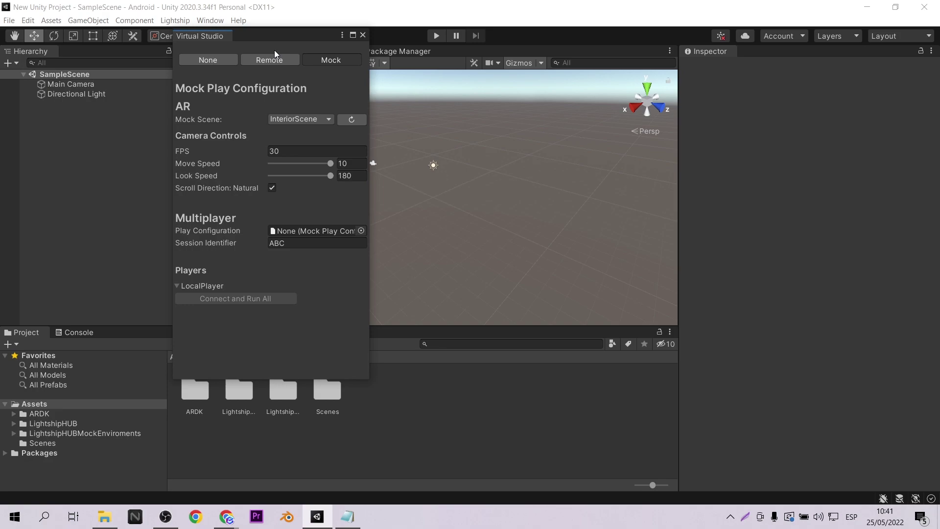
click(304, 119)
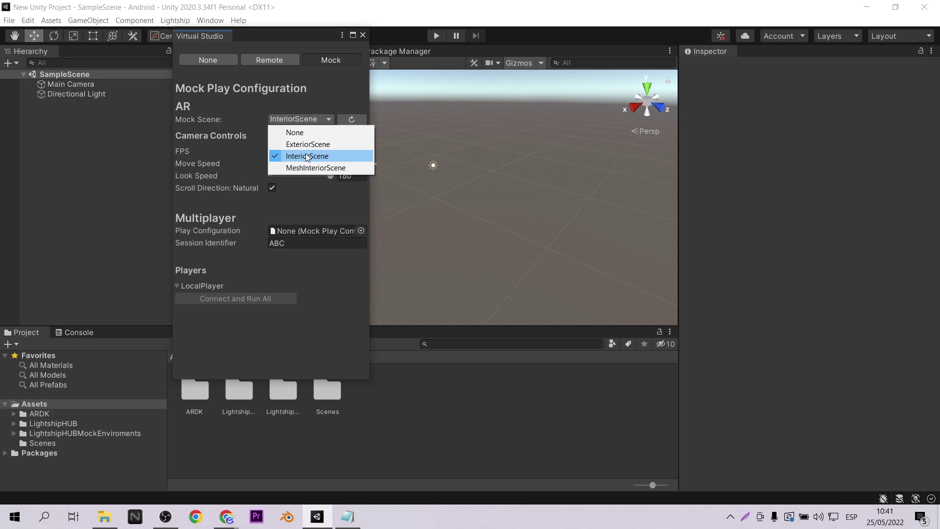
click(308, 144)
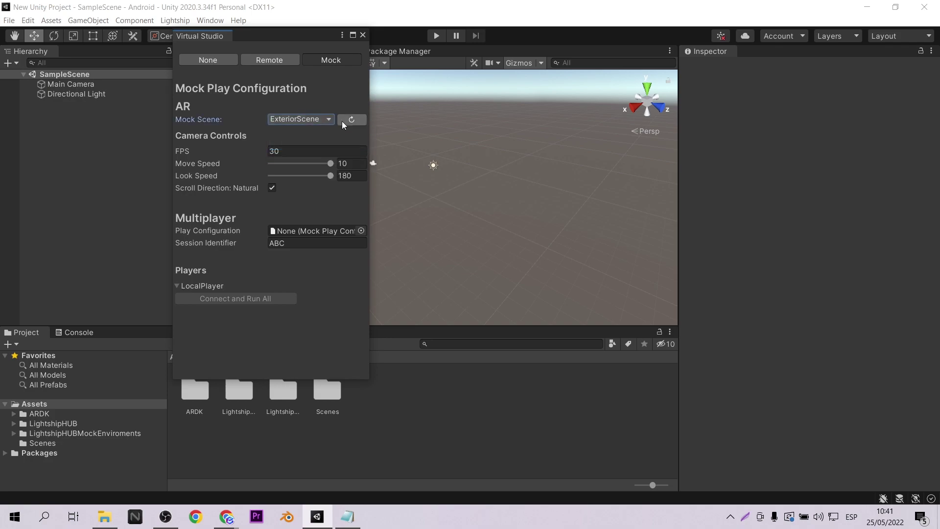
click(352, 119)
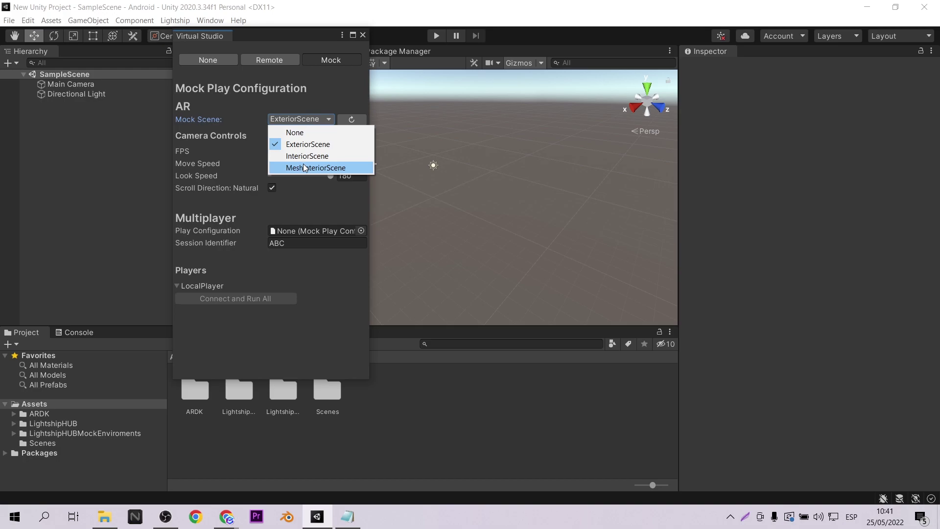
click(342, 167)
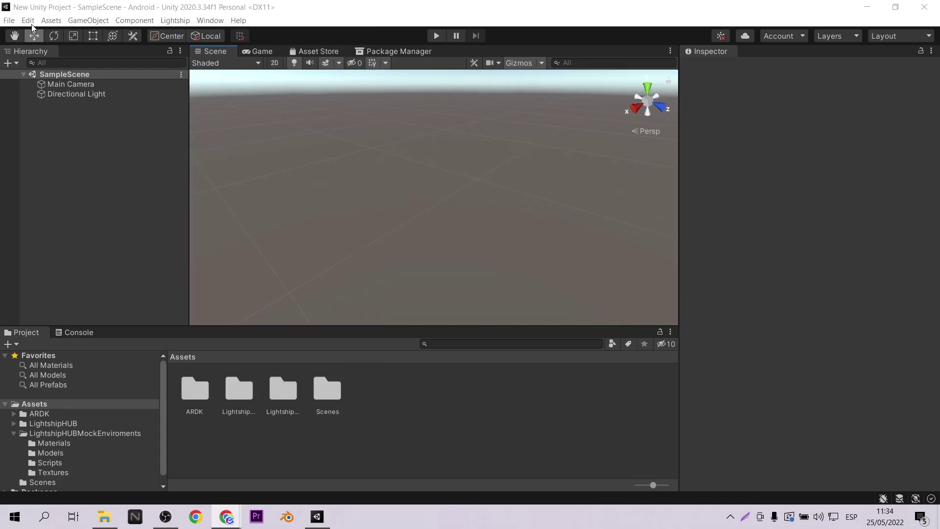
click(32, 23)
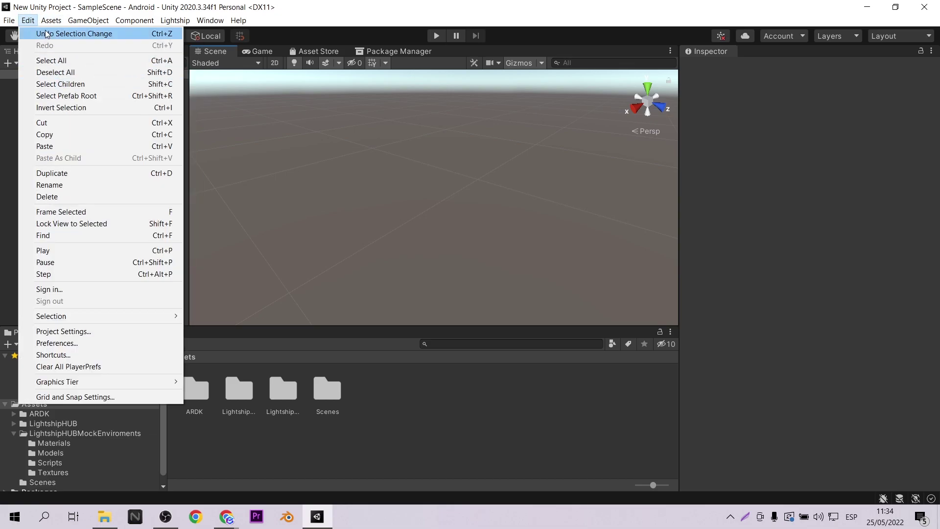
Import the ardk-mock-env-2.0.0 custom package to add the MockMeshes folder.
mouse_move(51, 20)
click(222, 149)
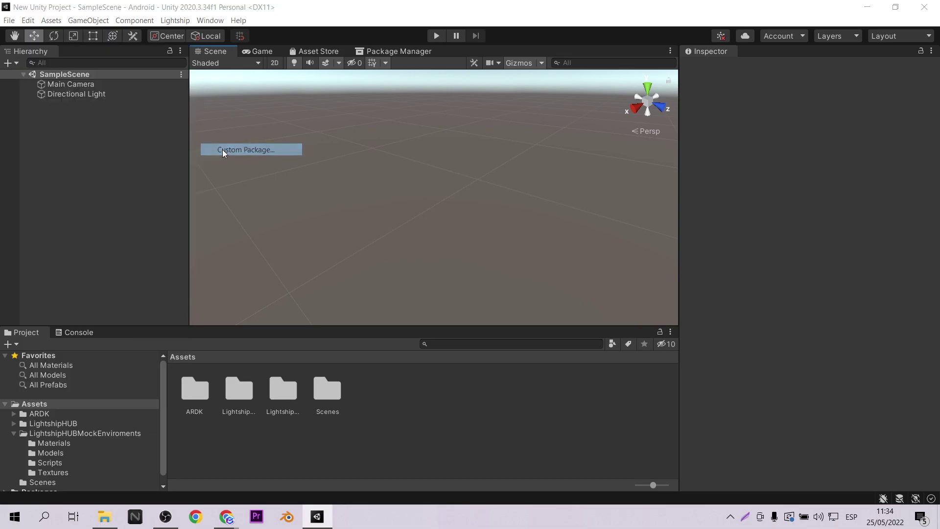
double_click(201, 115)
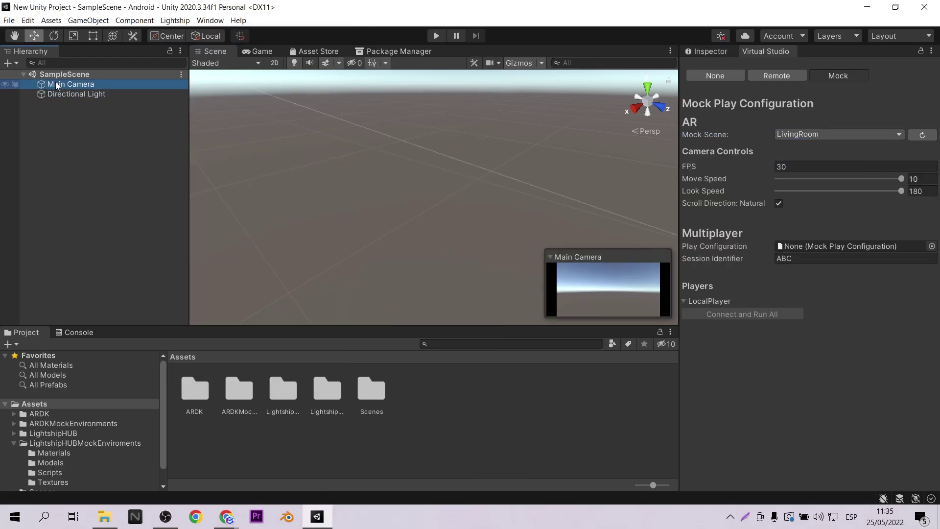
click(50, 20)
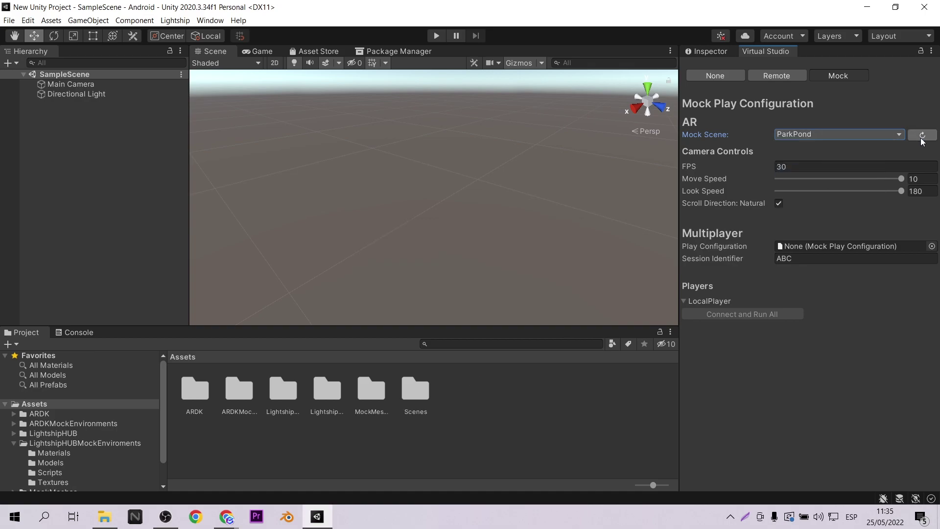
Set the Virtual Studio mock scene to ExteriorScene.
click(853, 134)
click(807, 181)
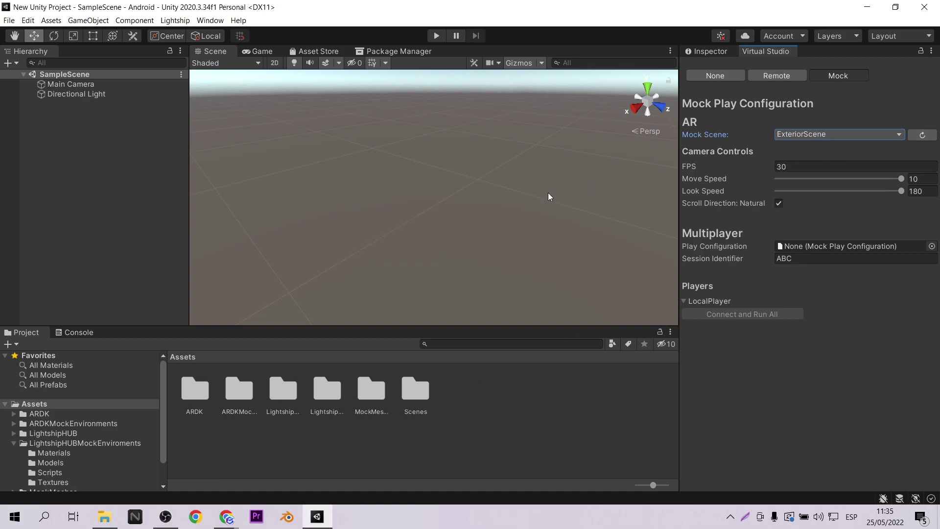
click(174, 20)
Load the car-placement template from the Lightship Templates gallery into the scene.
mouse_move(195, 36)
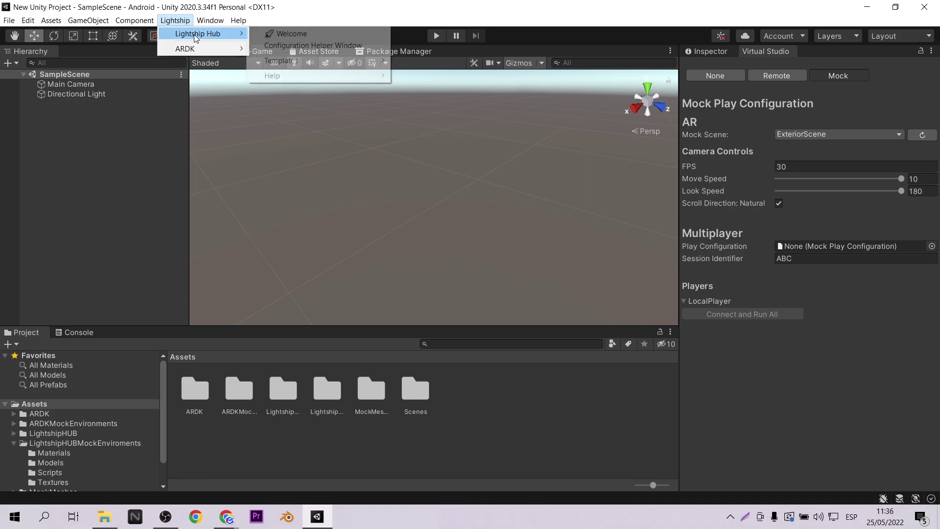
click(280, 60)
scroll(596, 262, down, 3)
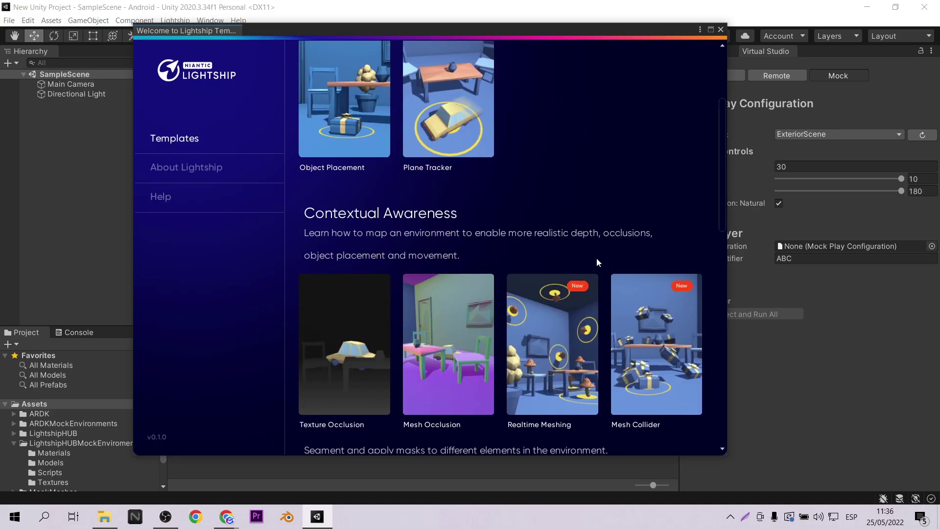
scroll(596, 262, down, 2)
click(359, 264)
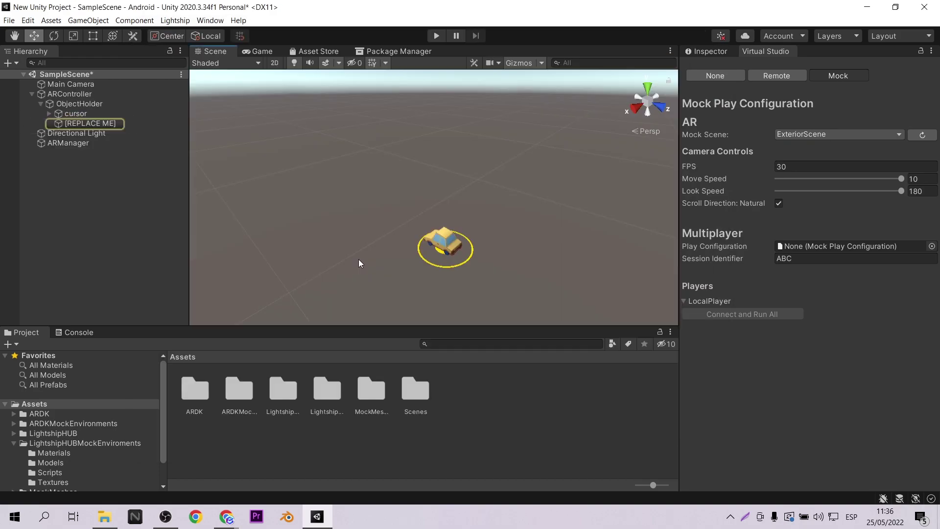
Select Main Camera and set the Virtual Studio mock scene to LivingRoom.
click(60, 88)
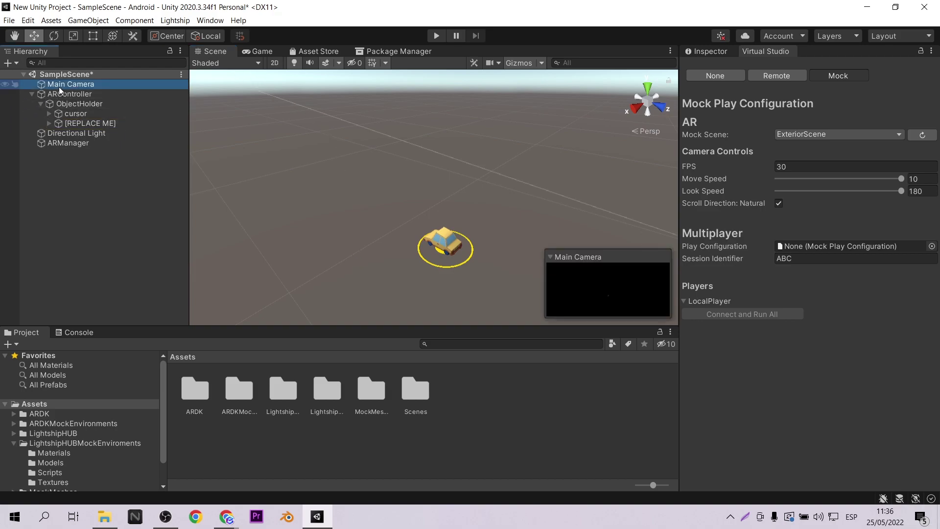
right_drag(296, 237, 335, 256)
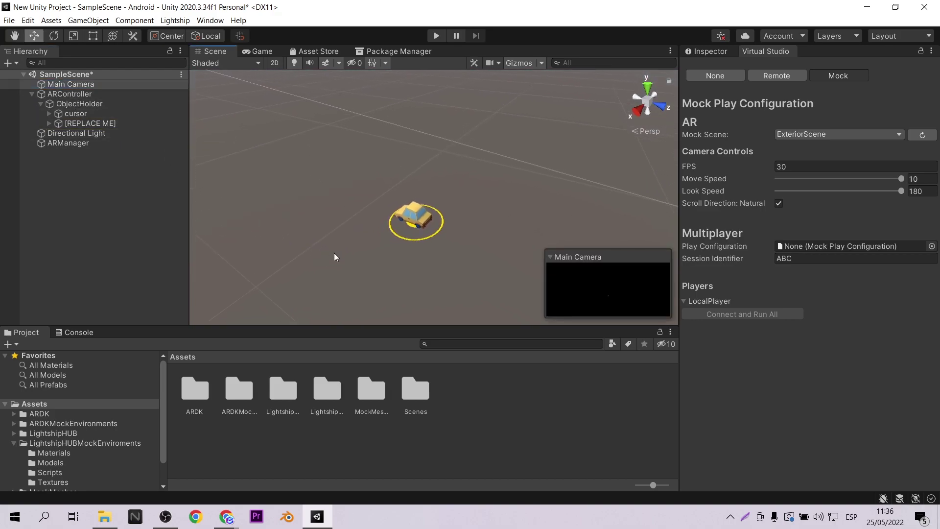
click(822, 136)
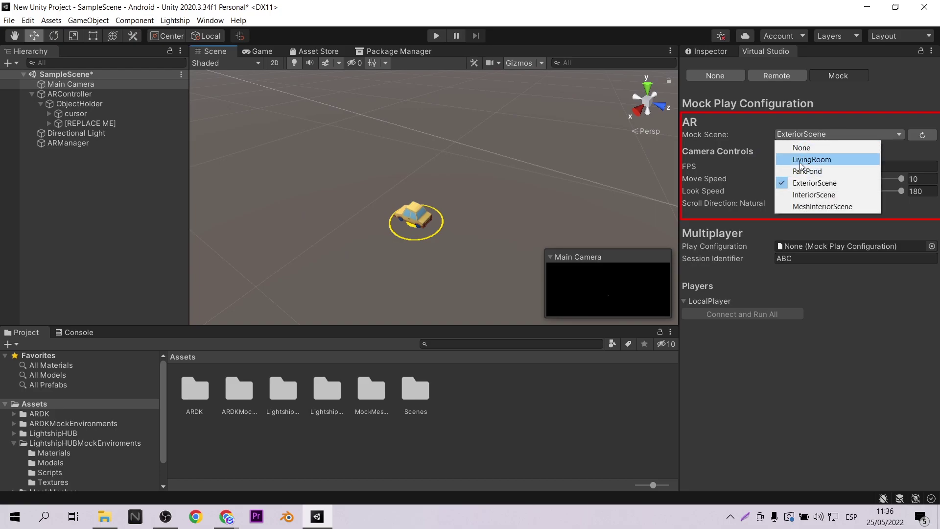
click(801, 162)
click(486, 192)
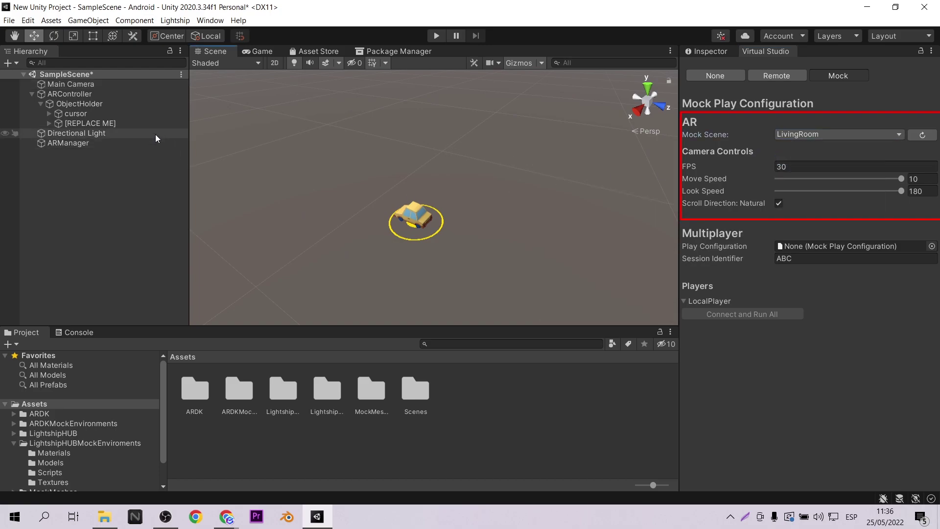
click(833, 133)
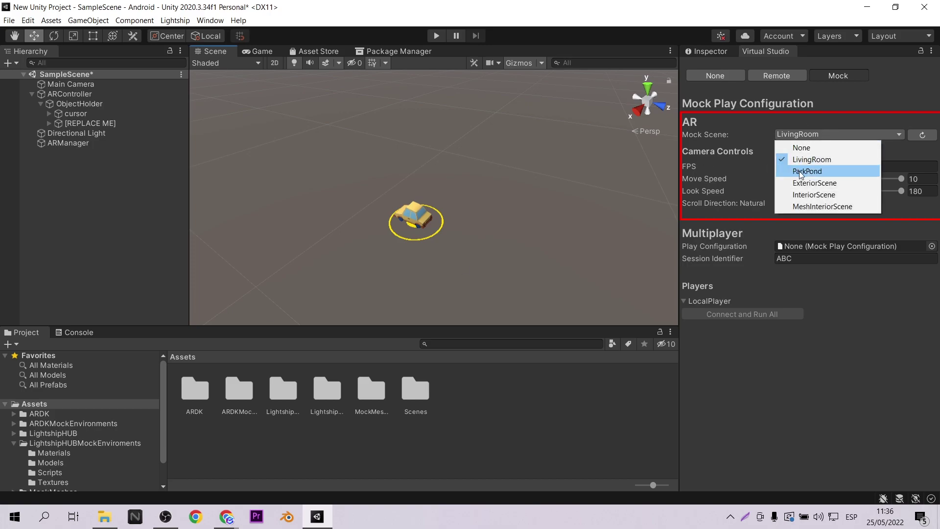
click(807, 172)
click(808, 137)
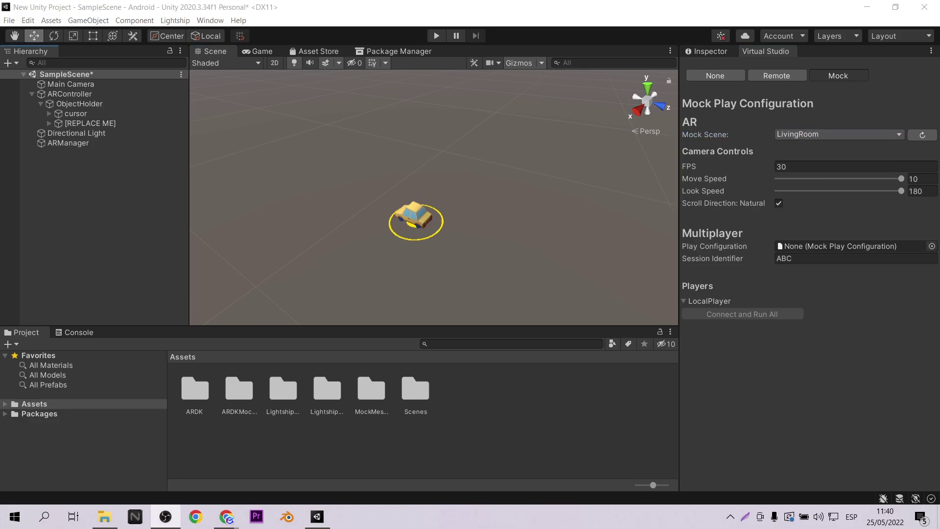
Play-test the car scene in the LivingRoom mock, look around, then stop.
click(432, 41)
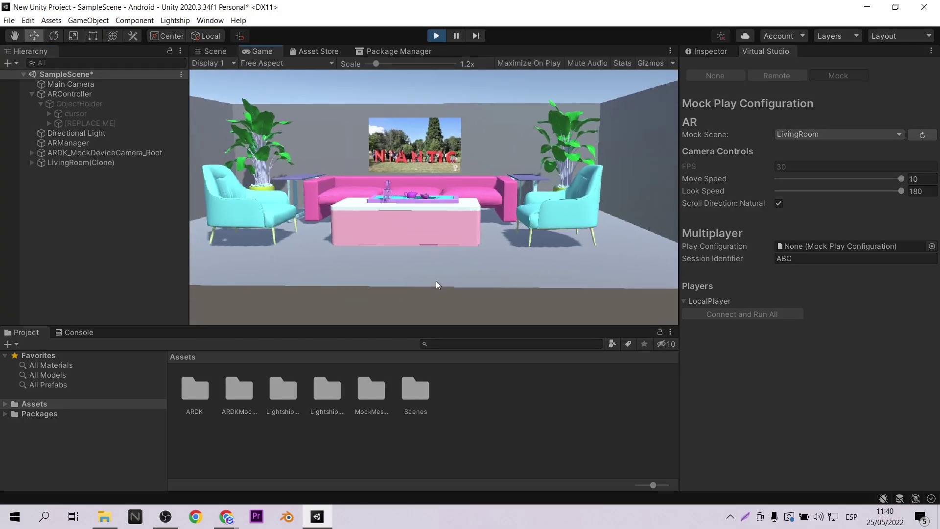
mouse_move(437, 253)
right_down()
mouse_move(395, 251)
mouse_move(514, 240)
mouse_move(455, 204)
mouse_move(494, 195)
mouse_move(409, 168)
right_up()
click(439, 39)
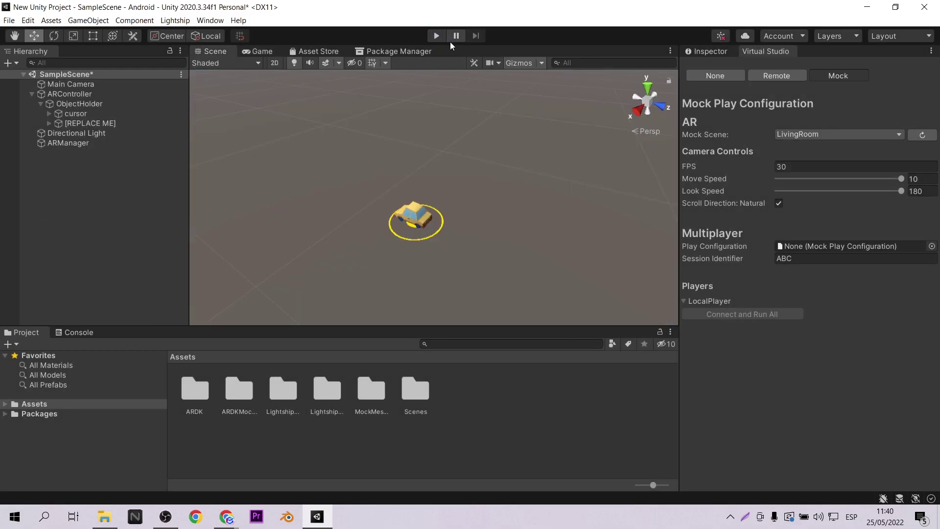
click(822, 134)
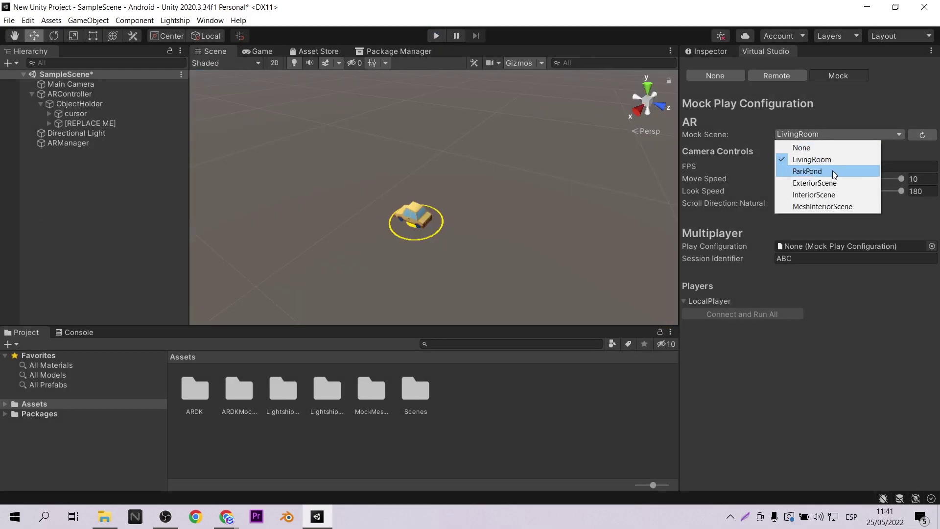
Switch the mock scene to MeshInteriorScene and start a test run, scanning for the floor.
click(827, 183)
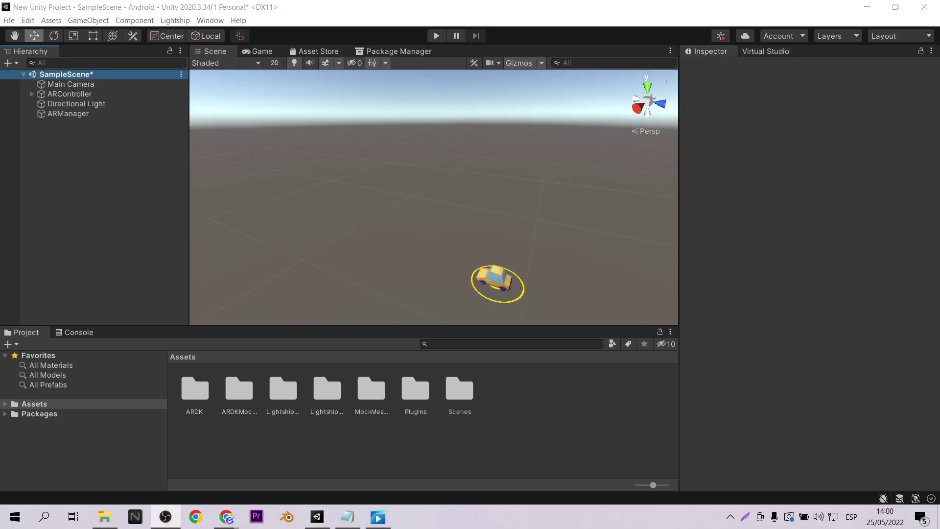
key(alt+Tab)
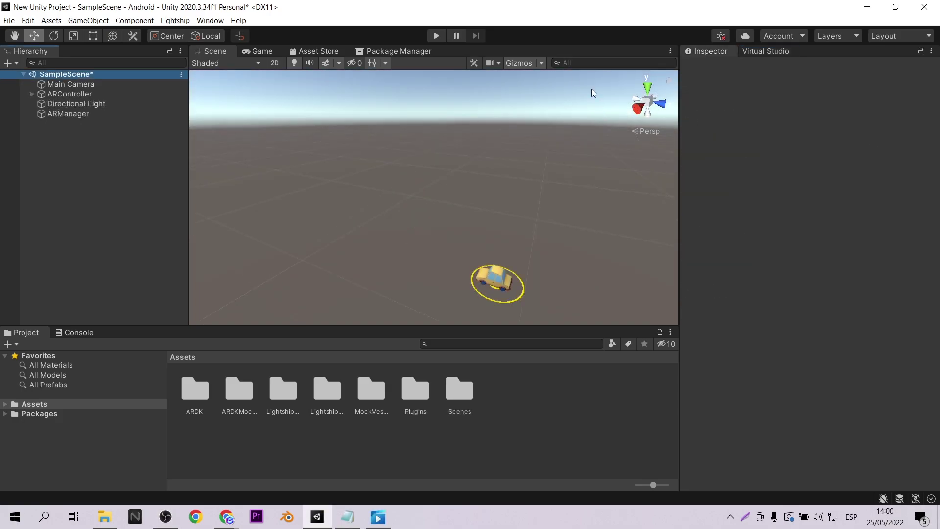
click(435, 36)
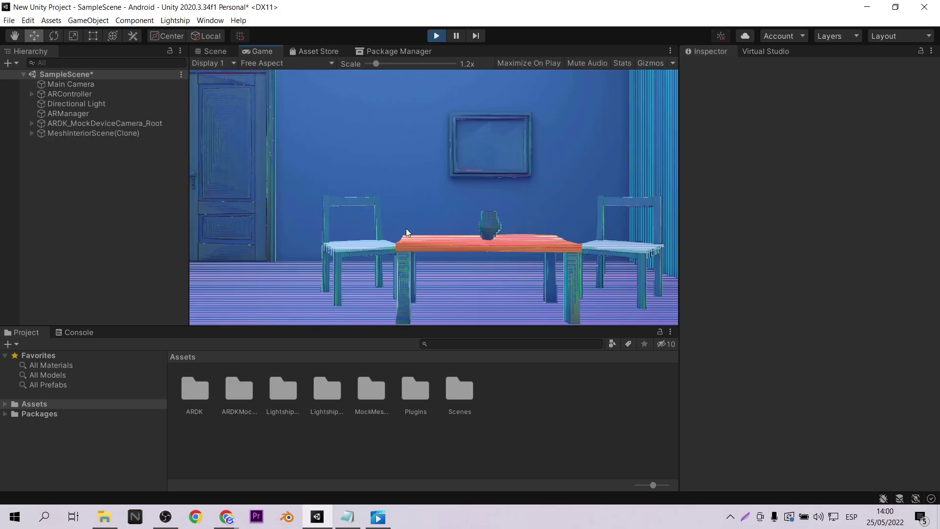
right_drag(386, 234, 369, 243)
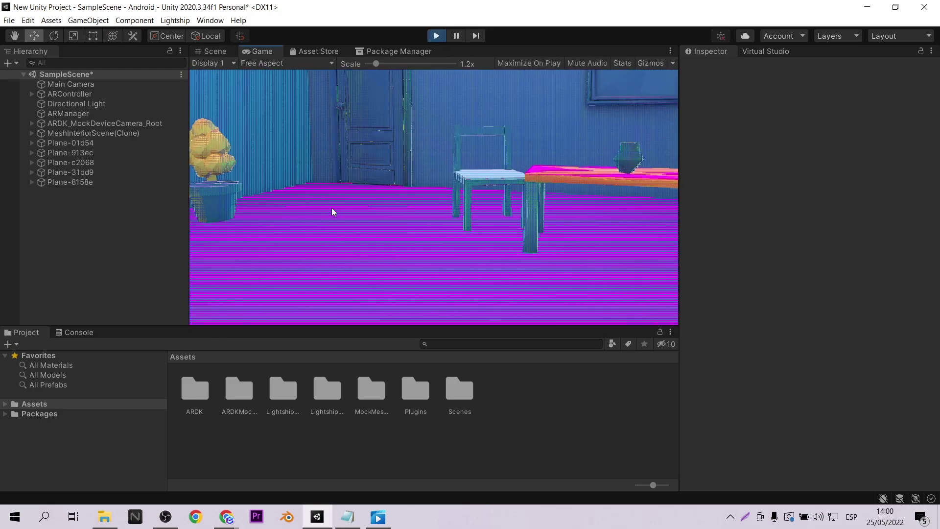
Place the toy car on the floor and drive it to several spots near the table.
click(328, 237)
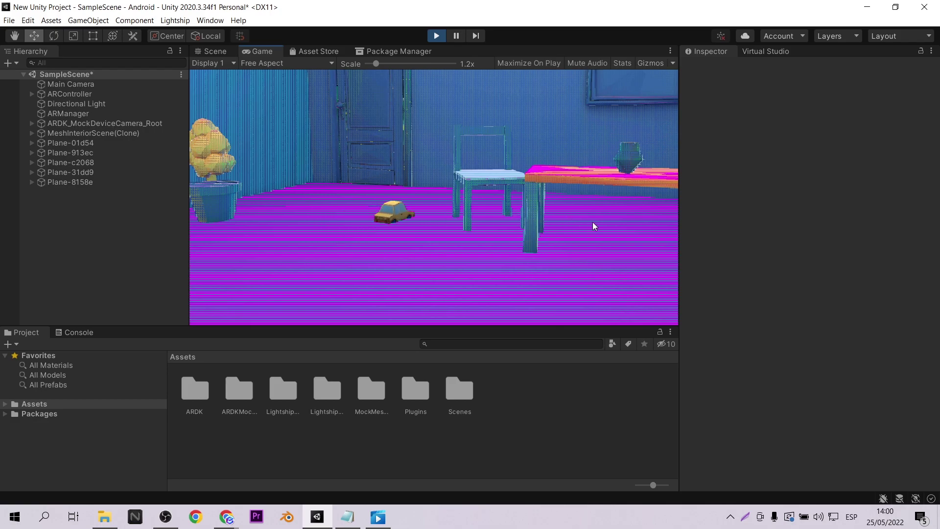
mouse_move(569, 250)
right_down()
mouse_move(565, 242)
mouse_move(585, 239)
right_up()
click(554, 262)
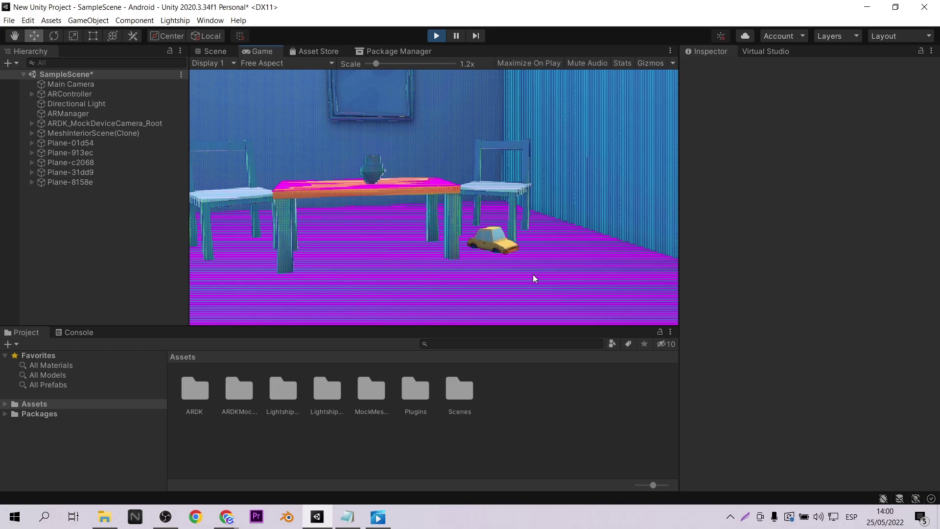
click(422, 293)
click(343, 244)
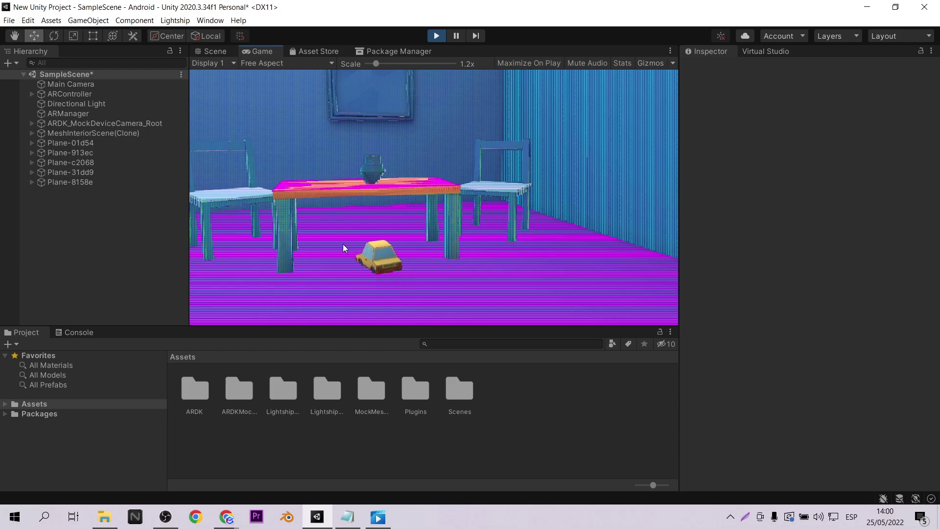
click(254, 252)
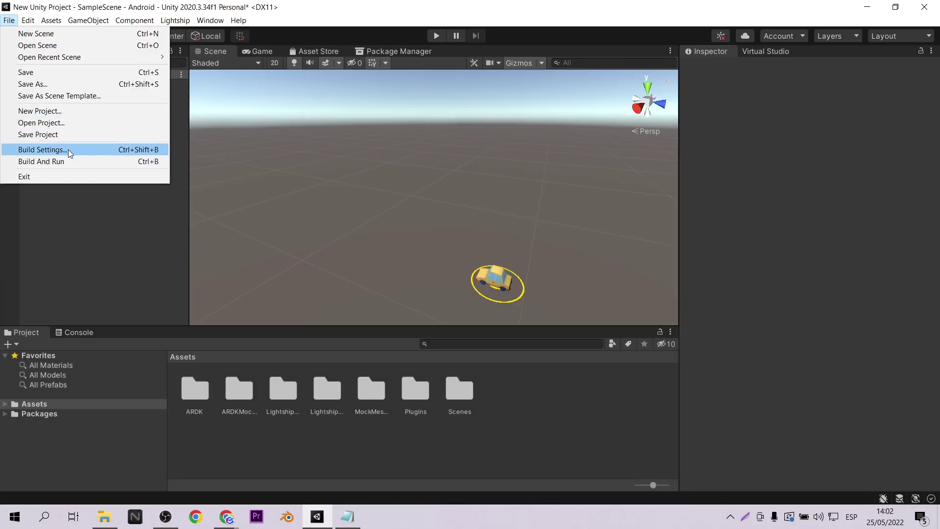
Build and run the project for Android, saving the APK as prueba1.
click(69, 148)
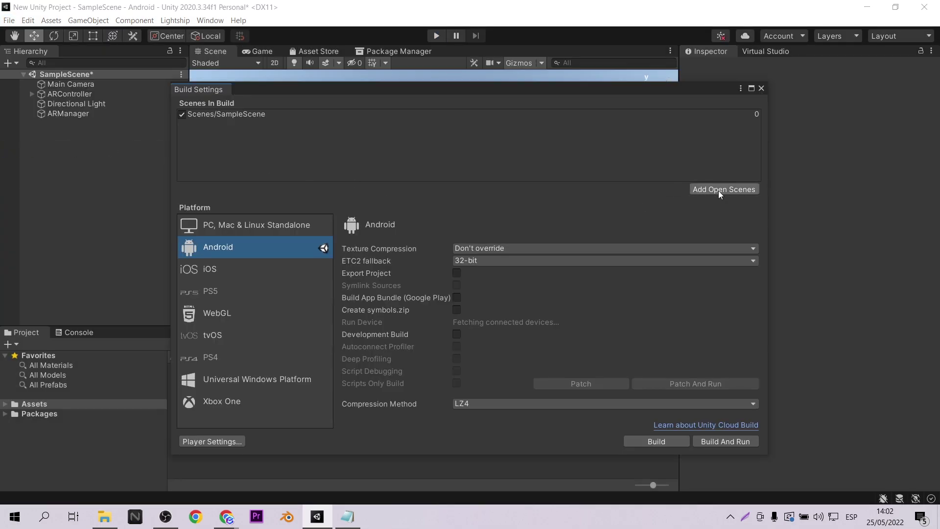
click(738, 441)
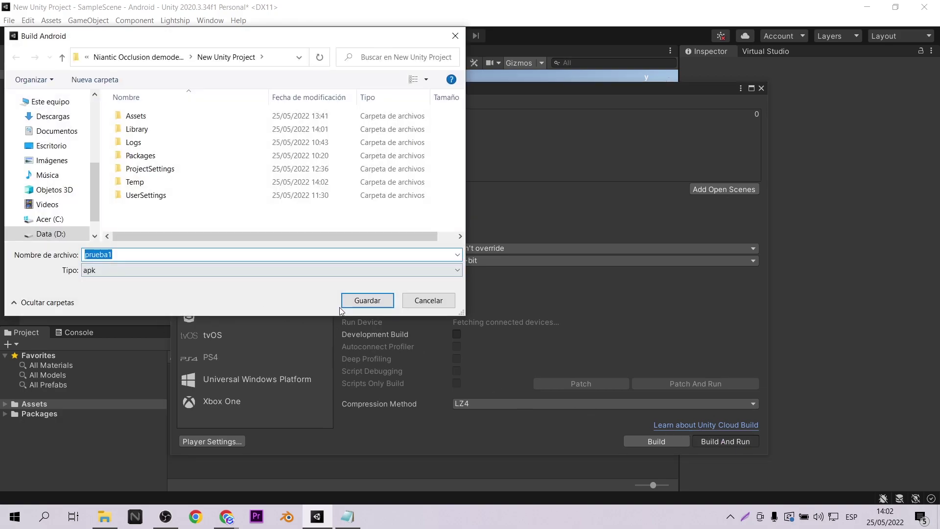
click(357, 303)
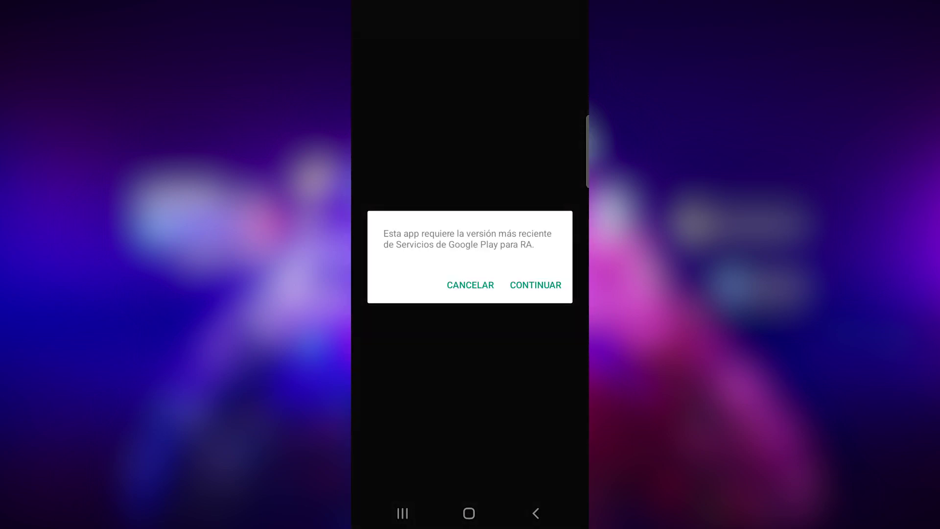
Accept the update for Google Play Services for AR to reach its Play Store listing.
click(535, 285)
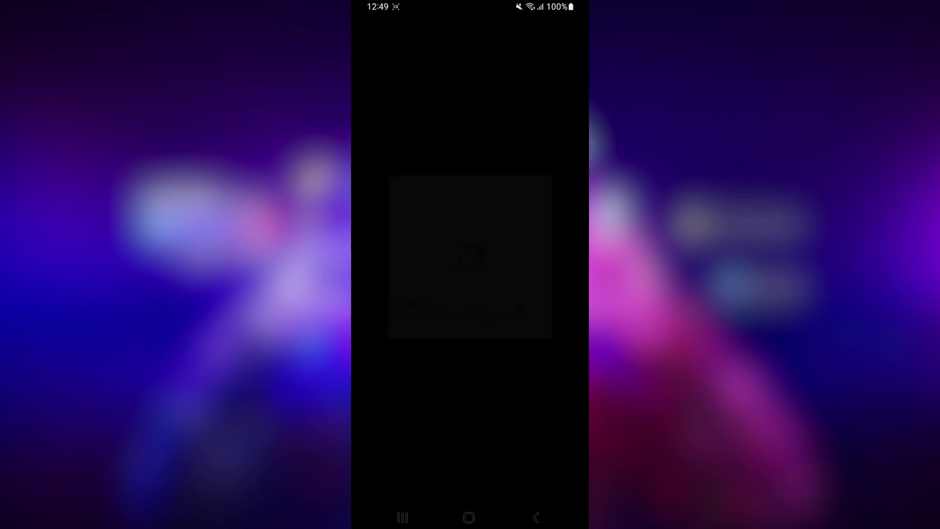
click(535, 285)
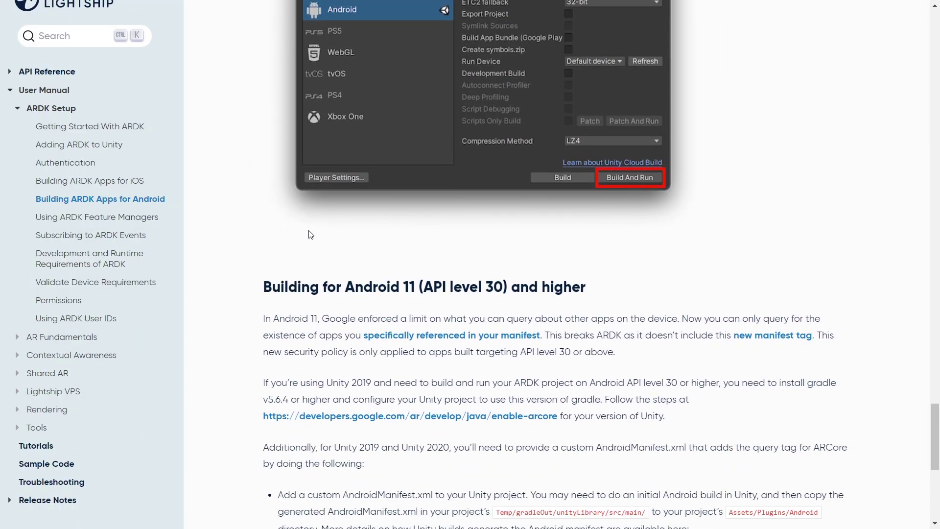
Find the 'Building for Android 11' AndroidManifest.xml note in the docs, then switch to the Assets folder.
scroll(820, 190, down, 3)
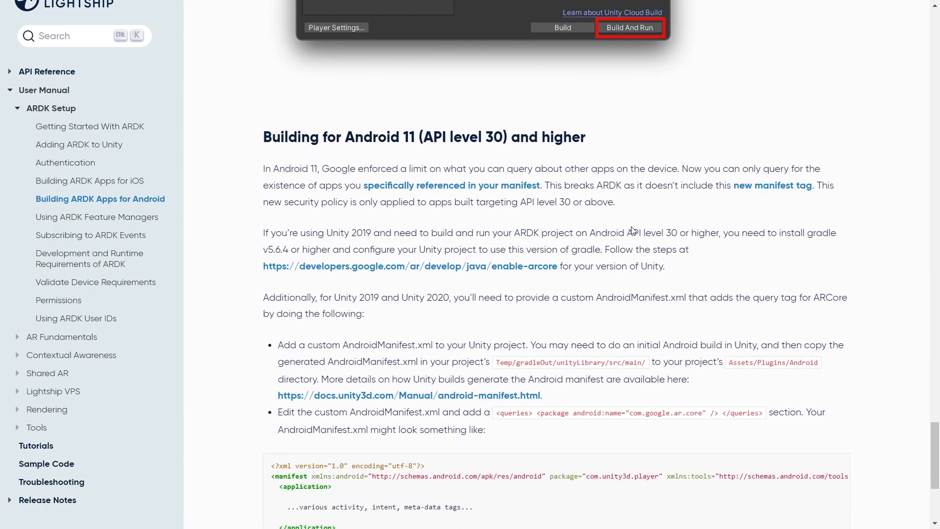
scroll(676, 245, down, 3)
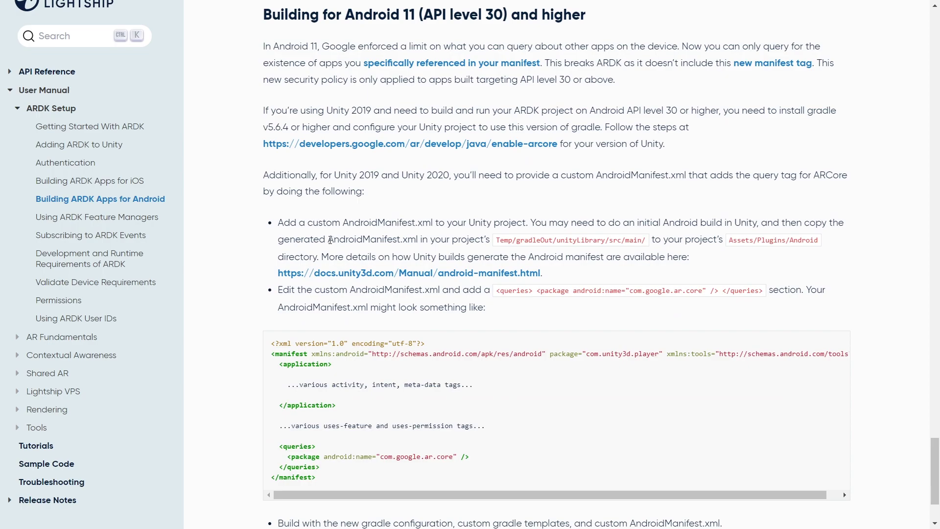
drag(330, 239, 423, 236)
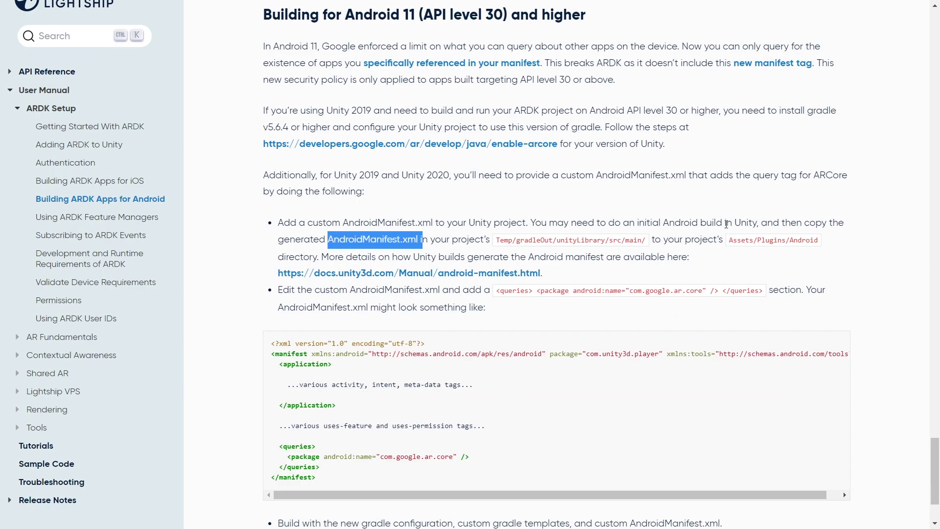
key(alt+Tab)
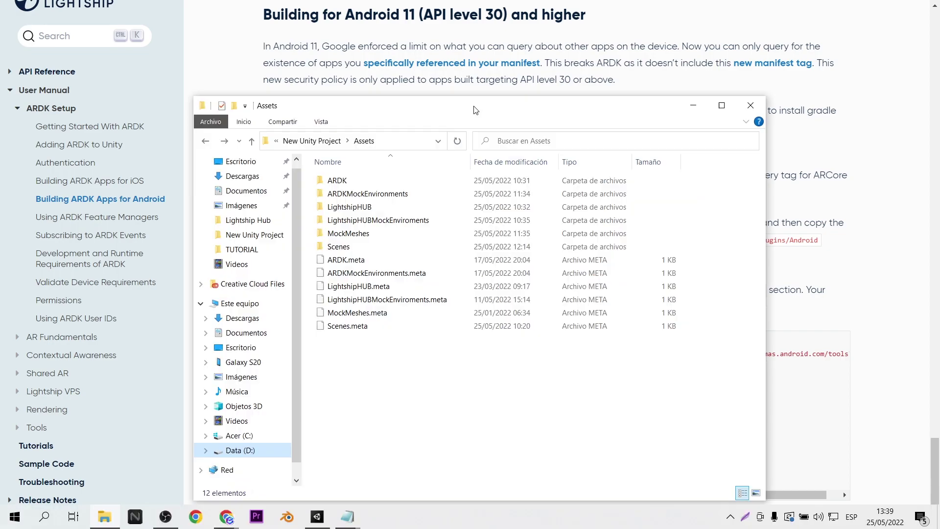
Navigate from New Unity Project into Temp/gradleOut/unityLibrary/src/main.
mouse_move(466, 102)
mouse_down()
mouse_move(570, 298)
mouse_move(566, 278)
mouse_up()
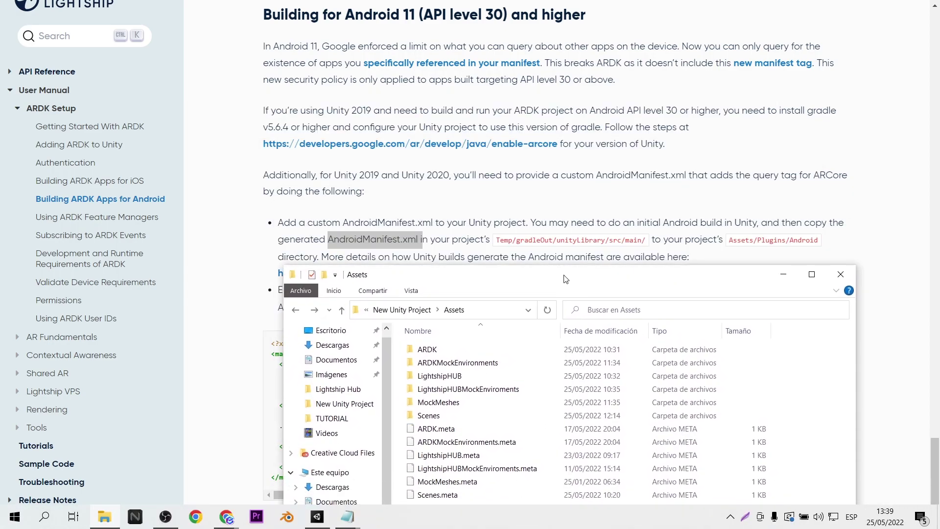
click(399, 310)
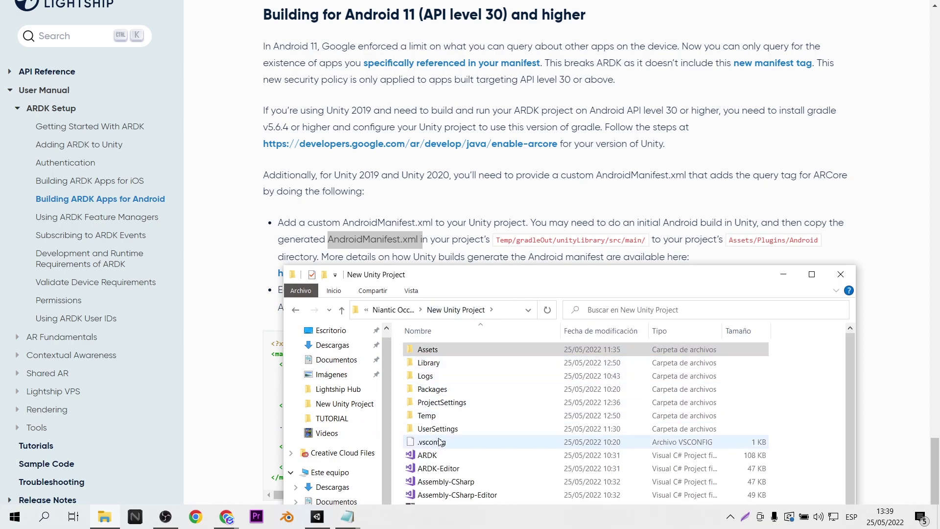
double_click(427, 415)
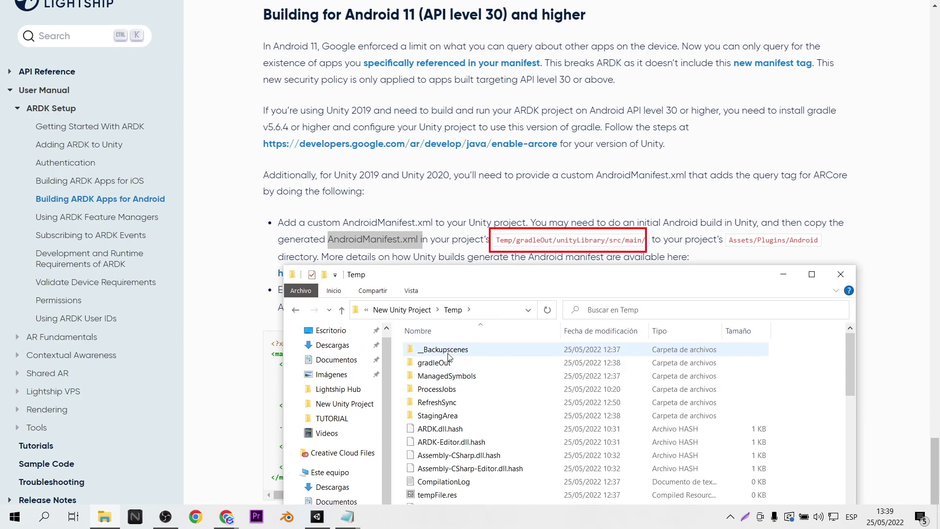
double_click(451, 363)
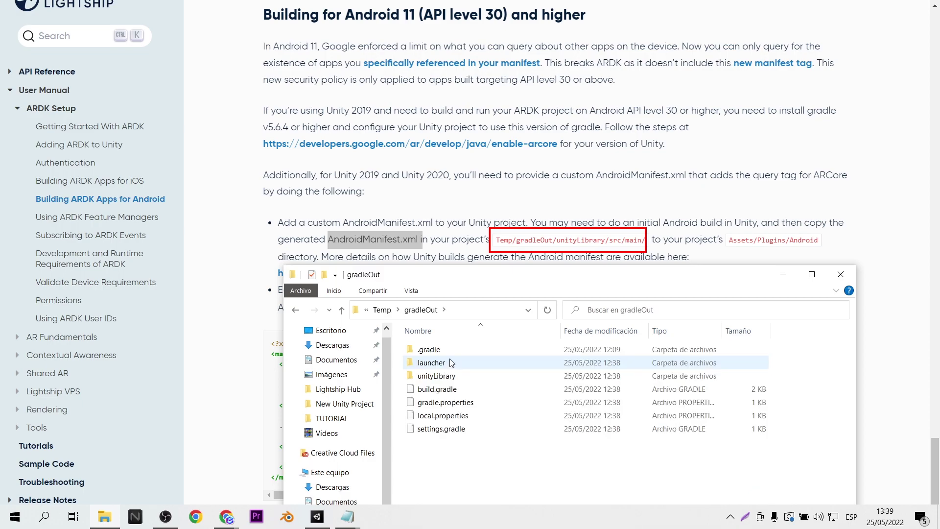
double_click(436, 376)
double_click(433, 375)
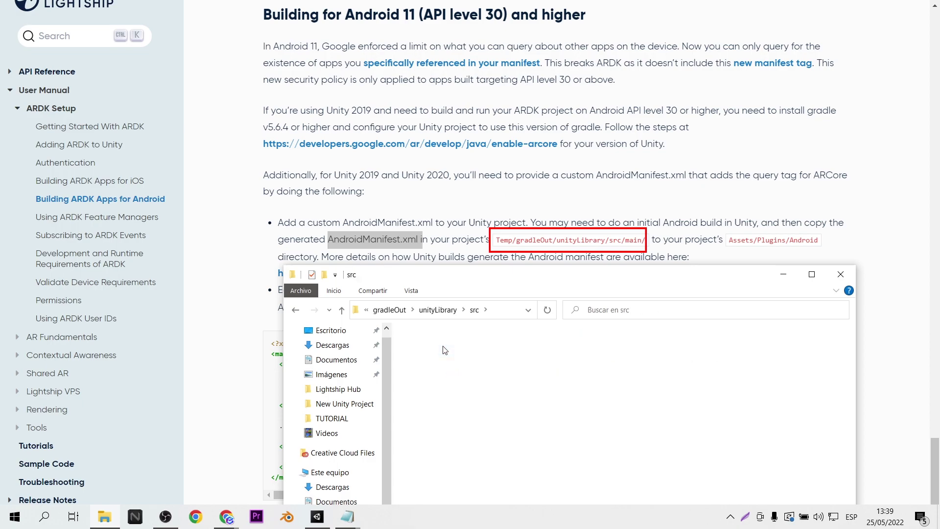
double_click(445, 350)
Review the generated AndroidManifest in Notepad, minimize it, and return to the project root folder.
click(453, 402)
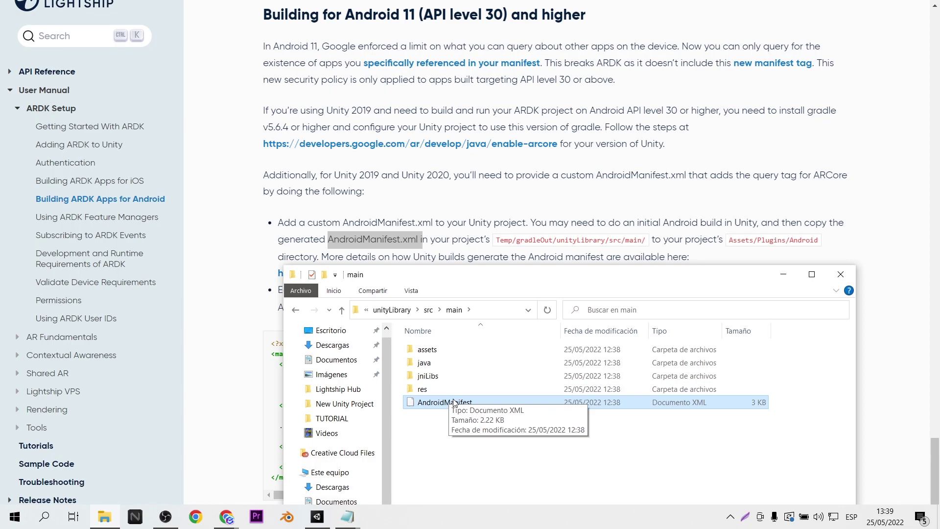
double_click(445, 402)
scroll(644, 245, up, 5)
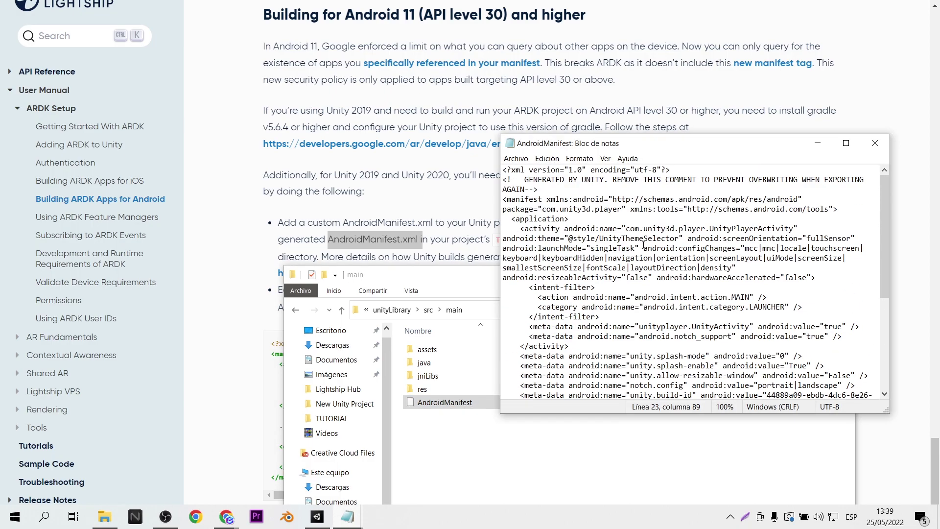
scroll(644, 244, down, 1)
scroll(643, 245, down, 5)
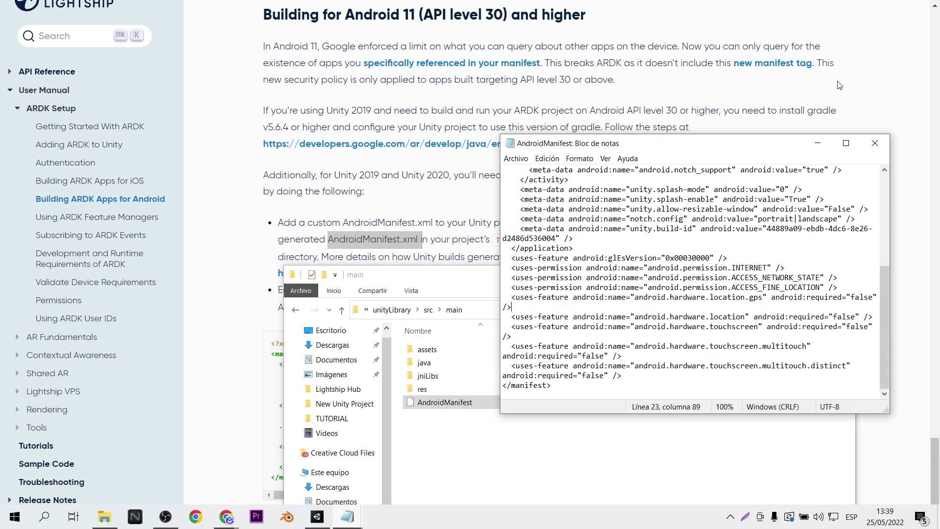
click(817, 147)
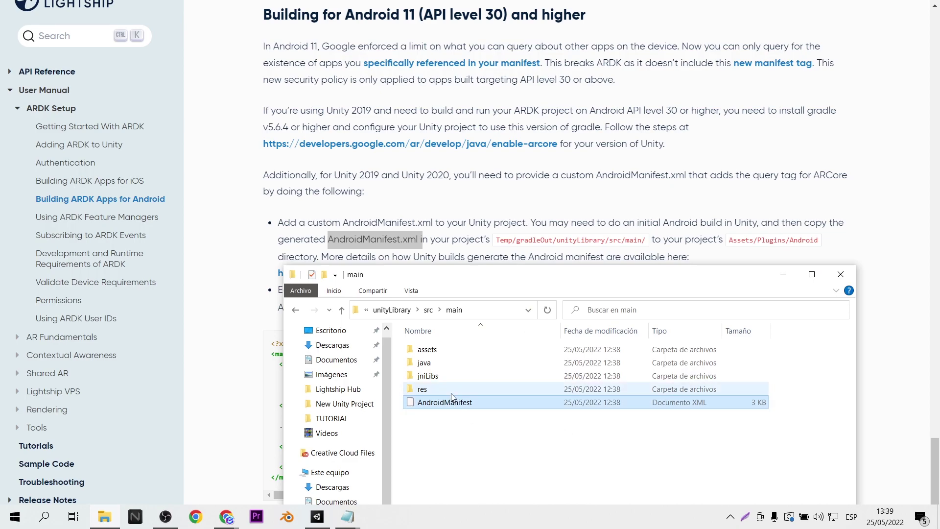
scroll(495, 152, down, 1)
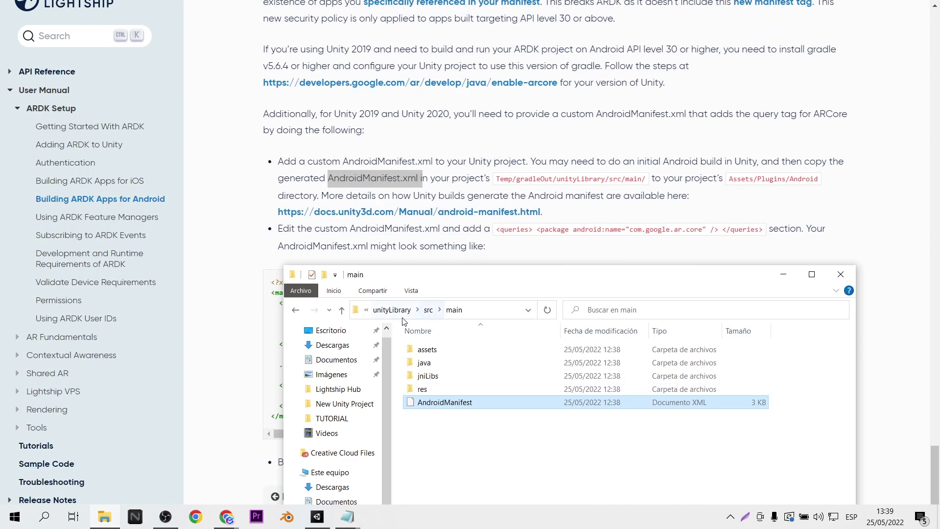
key(alt+Up)
key(alt+Up)
key(alt+Up)
key(alt+Up)
key(alt+Up)
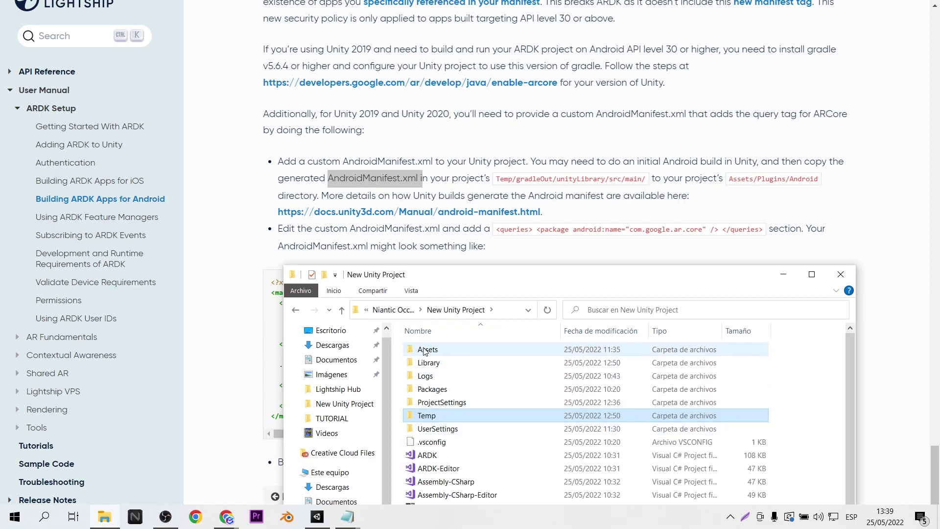
Create a new folder named Plugins inside Assets.
double_click(424, 350)
drag(588, 274, 589, 252)
right_click(468, 491)
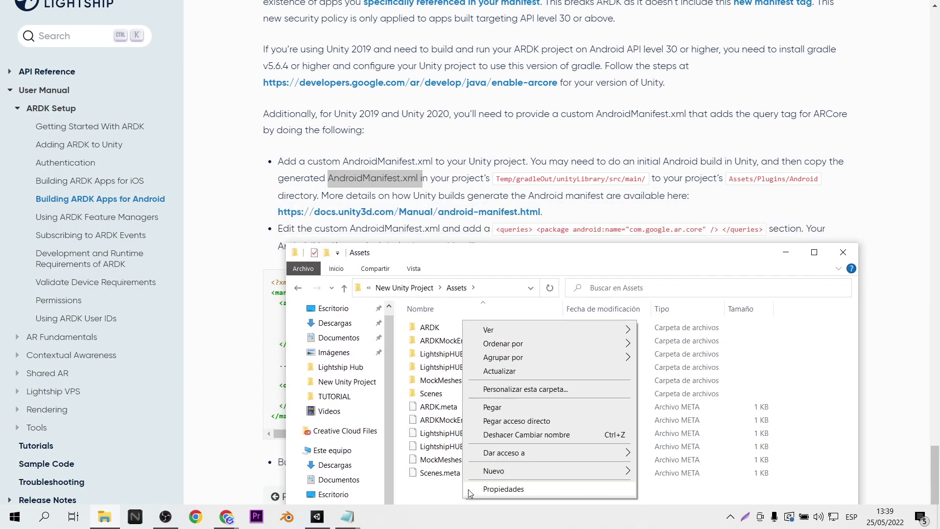
mouse_move(504, 472)
click(660, 317)
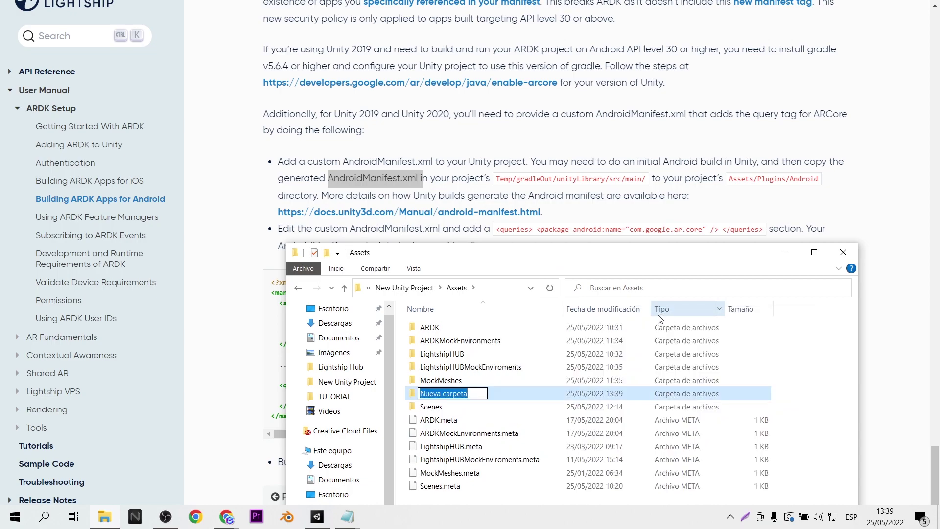
text(pLUG)
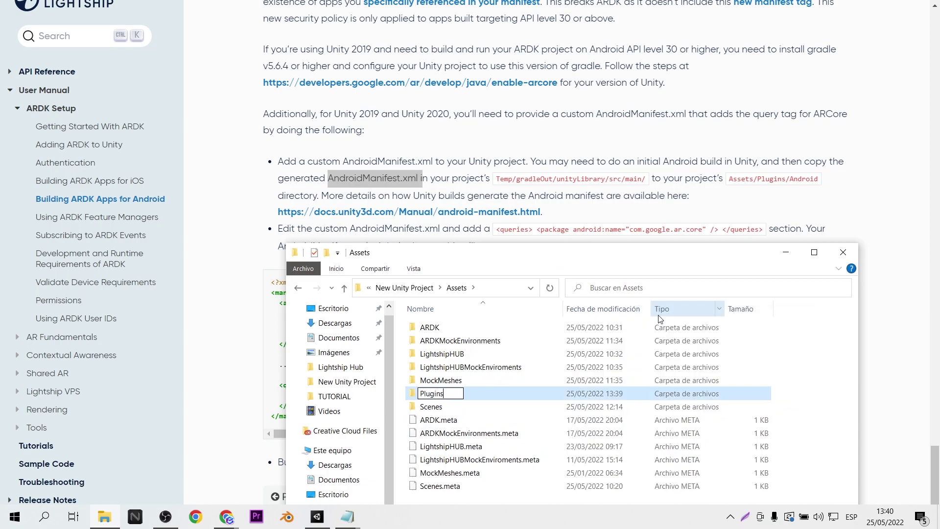
key(Return)
Create an Android folder inside Plugins.
double_click(431, 393)
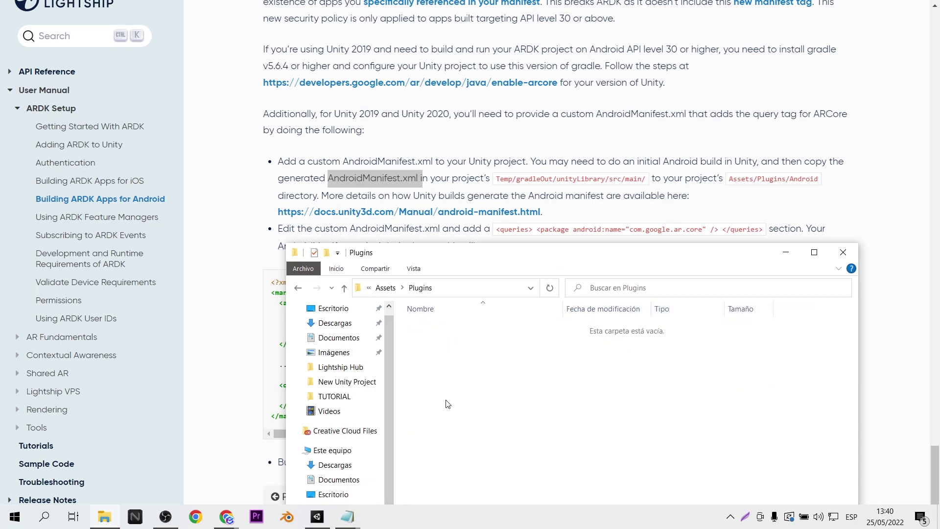
right_click(445, 409)
mouse_move(539, 375)
click(657, 216)
text(Android)
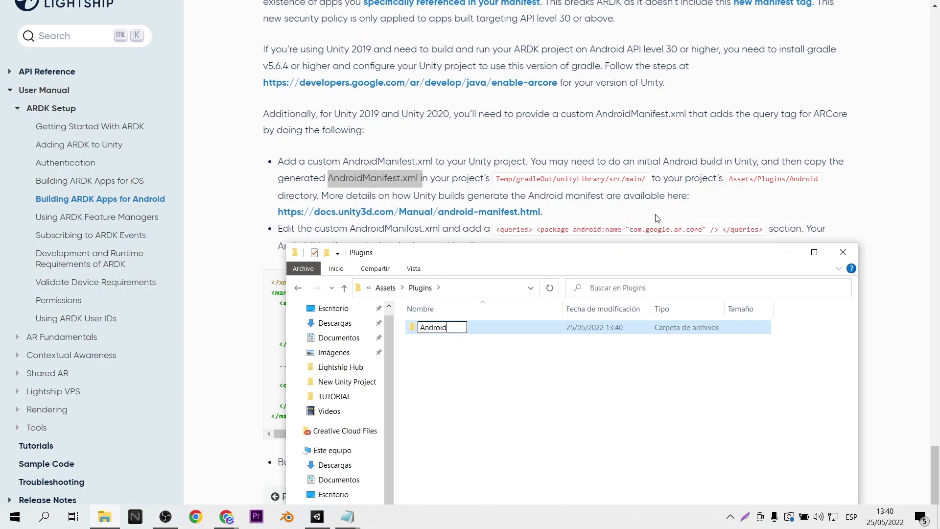
key(Return)
Paste the AndroidManifest copy into Plugins/Android and open it with Notepad.
double_click(522, 332)
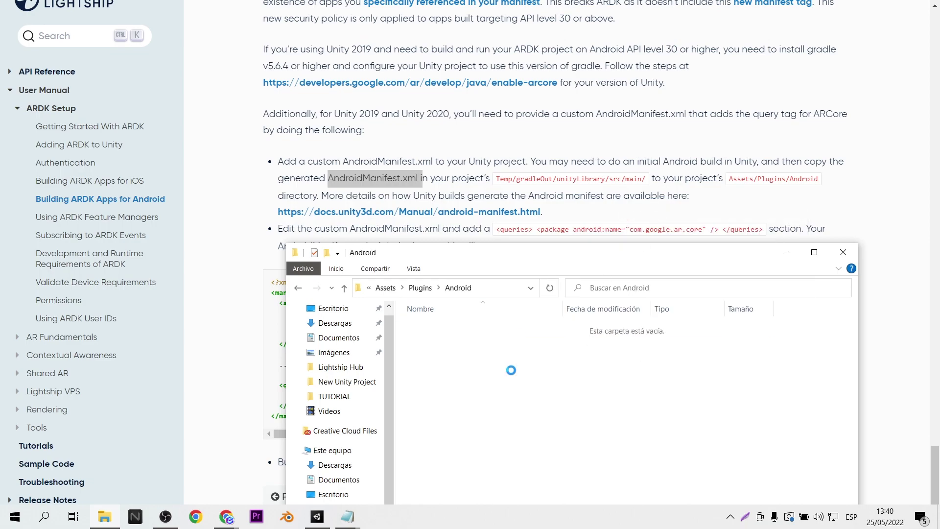
key(ctrl+v)
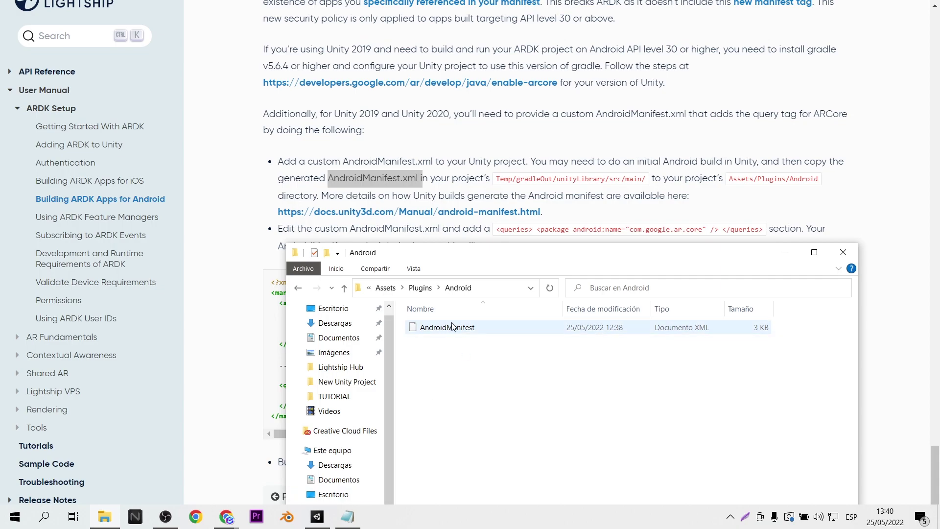
right_click(453, 327)
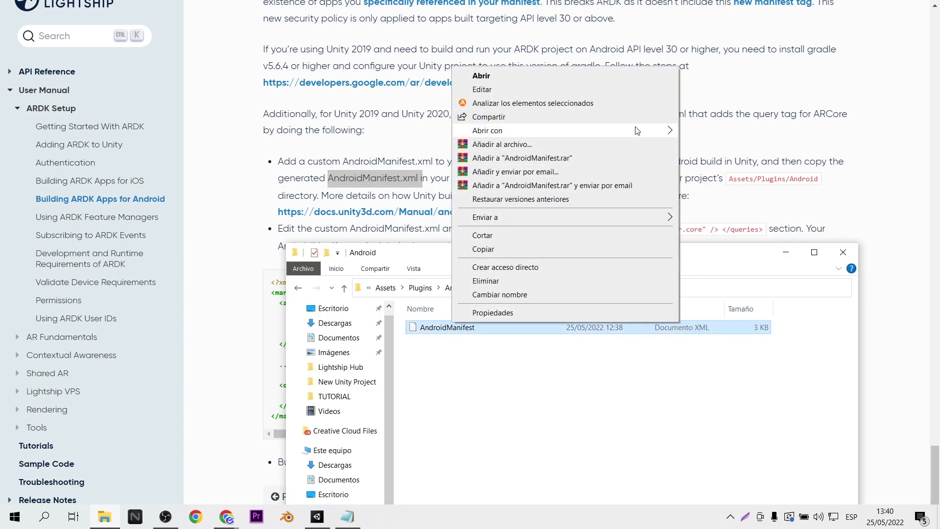
mouse_move(637, 131)
click(705, 132)
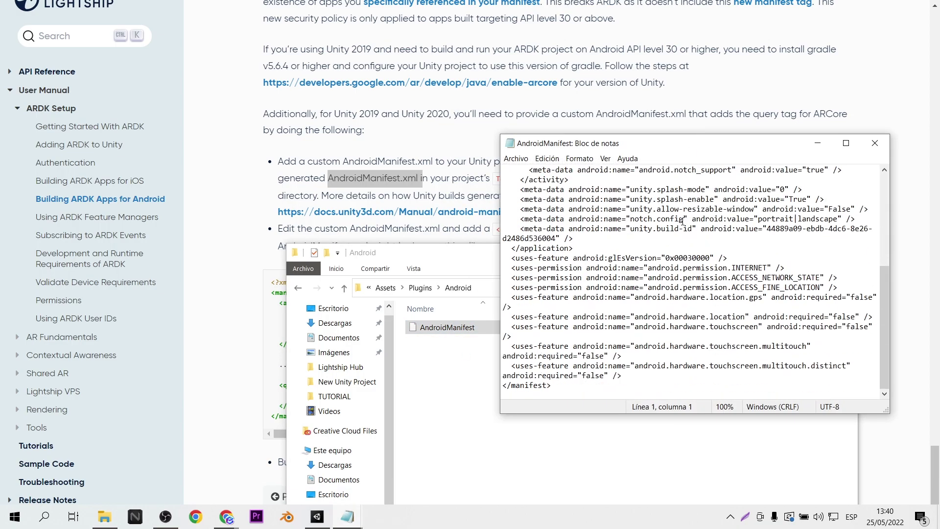
Copy the com.google.ar.core <queries> sample from the docs and paste it before </manifest>.
click(416, 257)
click(820, 252)
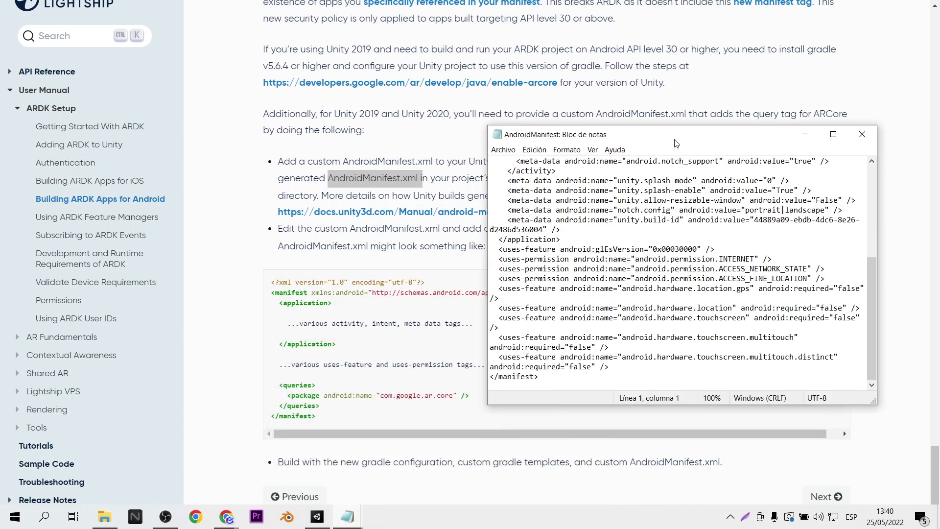
mouse_move(690, 153)
mouse_down()
mouse_move(675, 46)
mouse_move(690, 221)
mouse_up()
scroll(663, 66, up, 6)
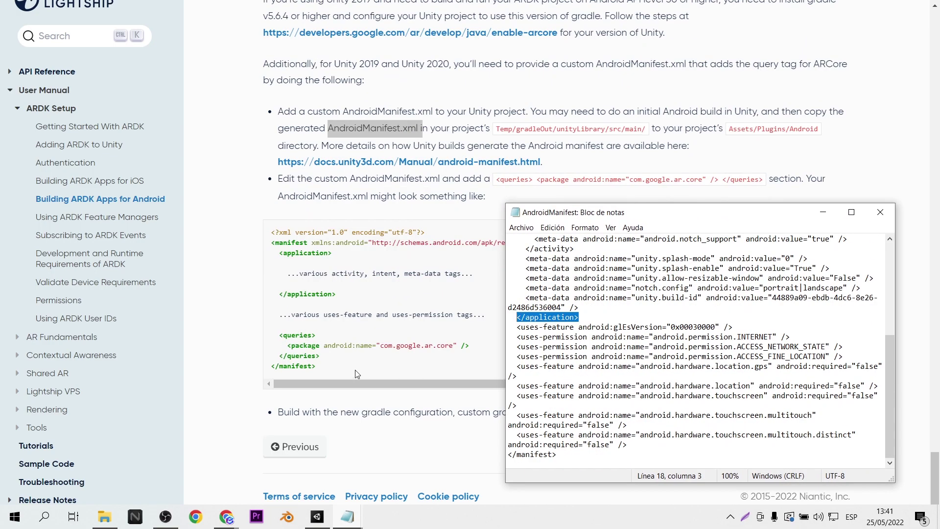
drag(274, 335, 397, 360)
key(ctrl+c)
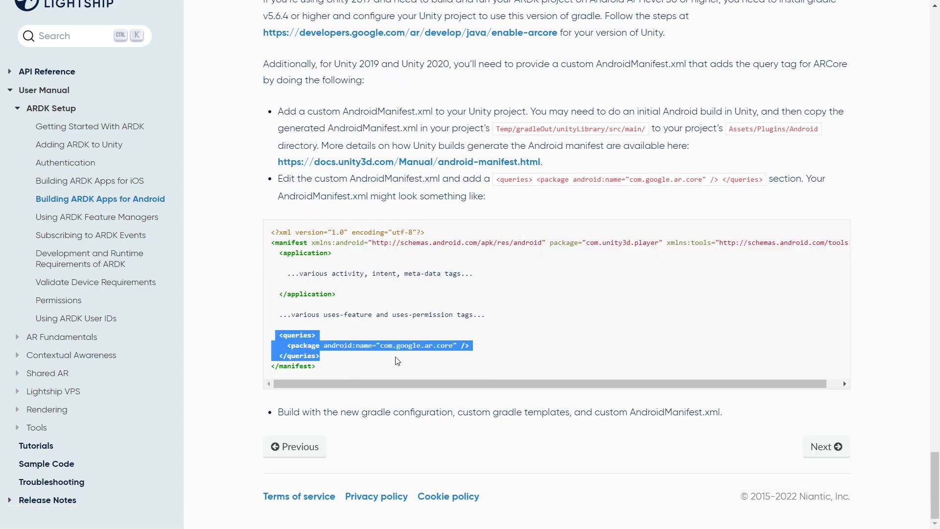
key(alt+Tab)
key(Return)
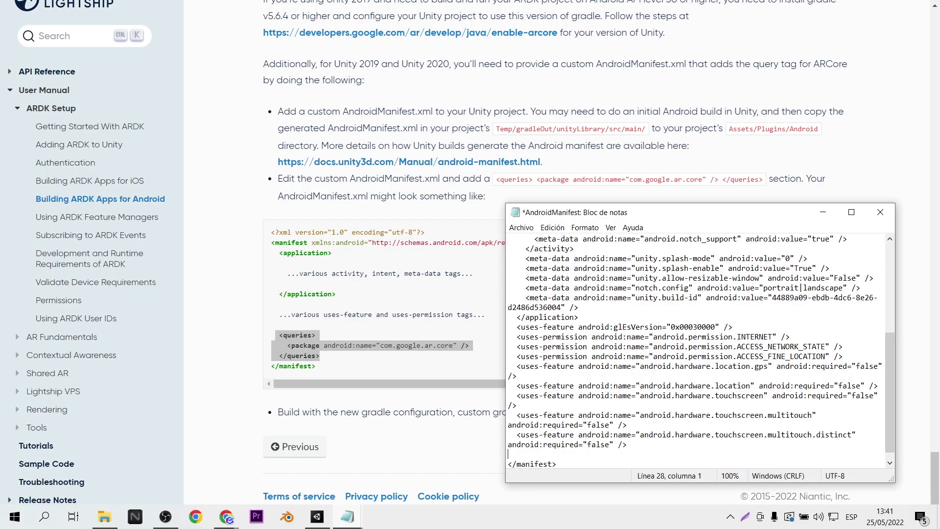
key(ctrl+v)
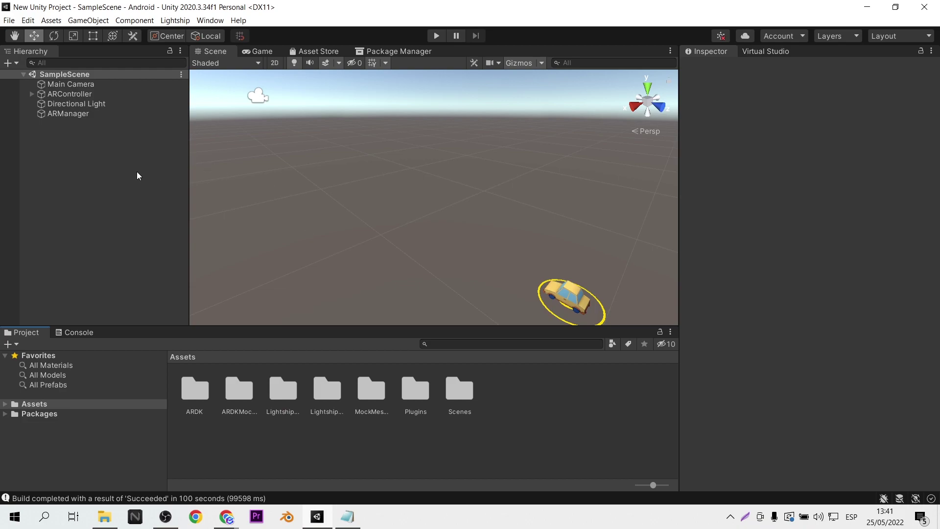
Rebuild and run the Android app, overwriting the existing prueba1.apk.
click(9, 24)
click(92, 146)
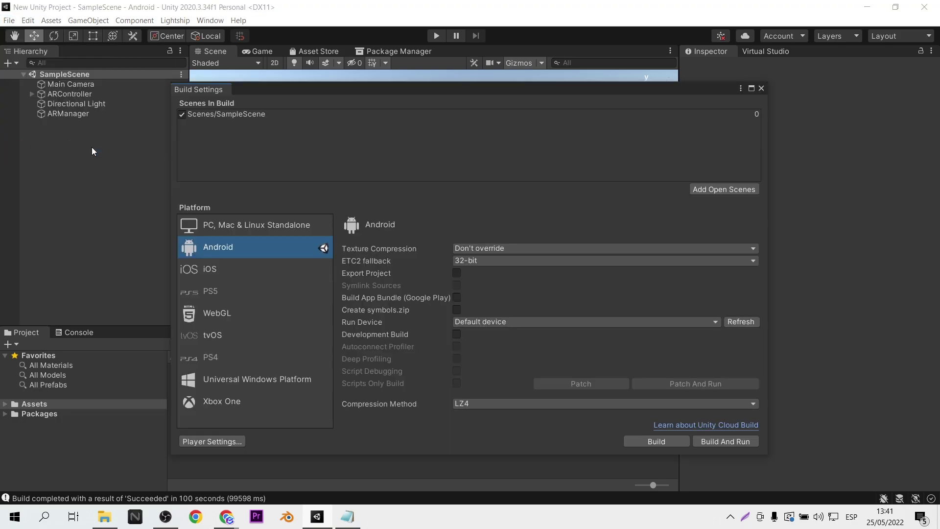
click(730, 442)
click(146, 209)
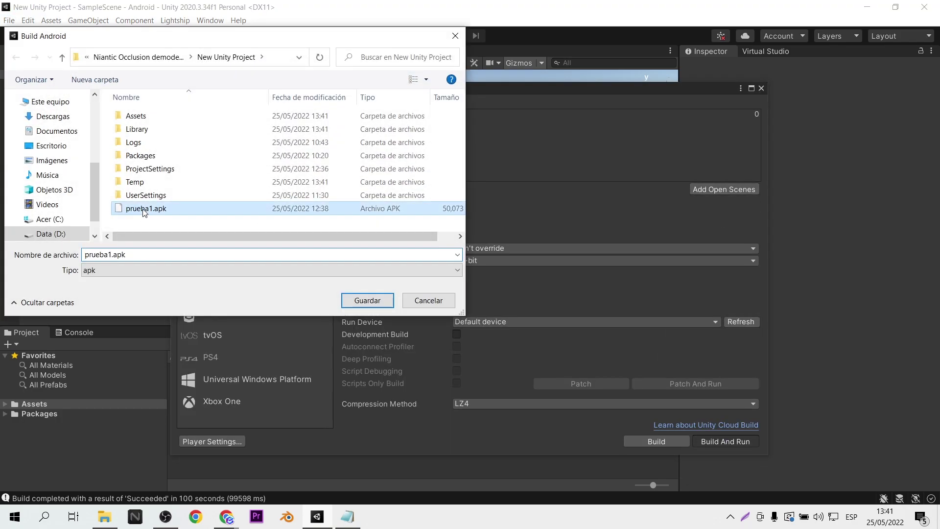
click(361, 302)
click(499, 258)
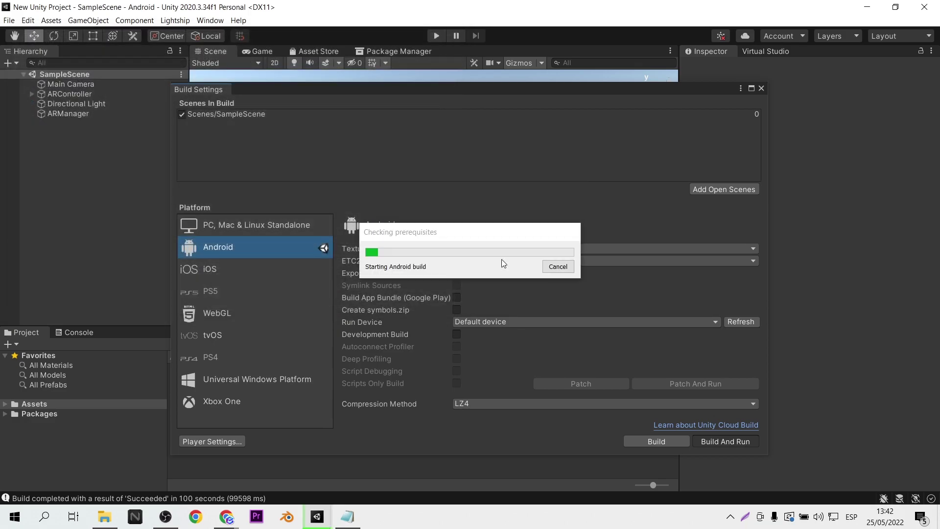